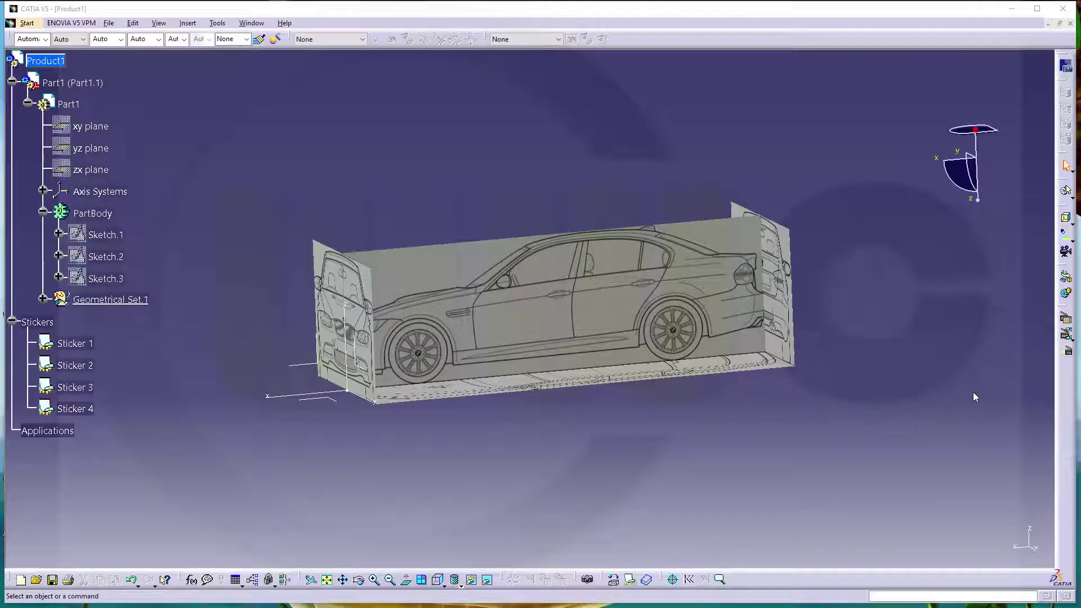
Pan the view across the finished car model with its blueprint stickers
{"action": "middle_click_drag", "start_coordinate": [719, 372], "coordinate": [698, 394]}
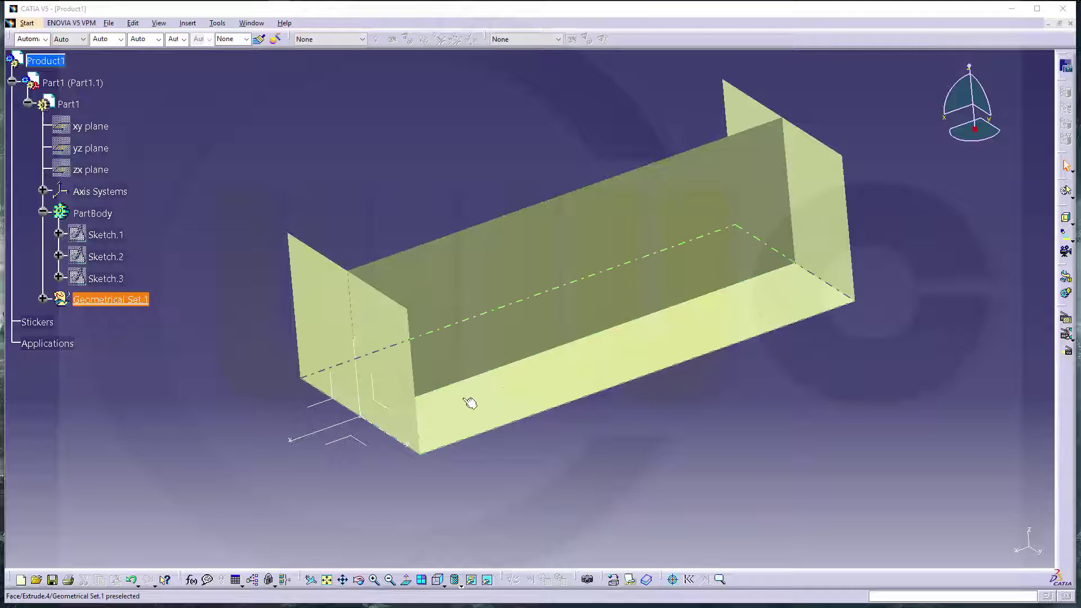
Orbit the extruded surfaces to a lower angle and zoom out so the whole part fits
{"action": "middle_click_drag", "start_coordinate": [753, 248], "coordinate": [698, 264]}
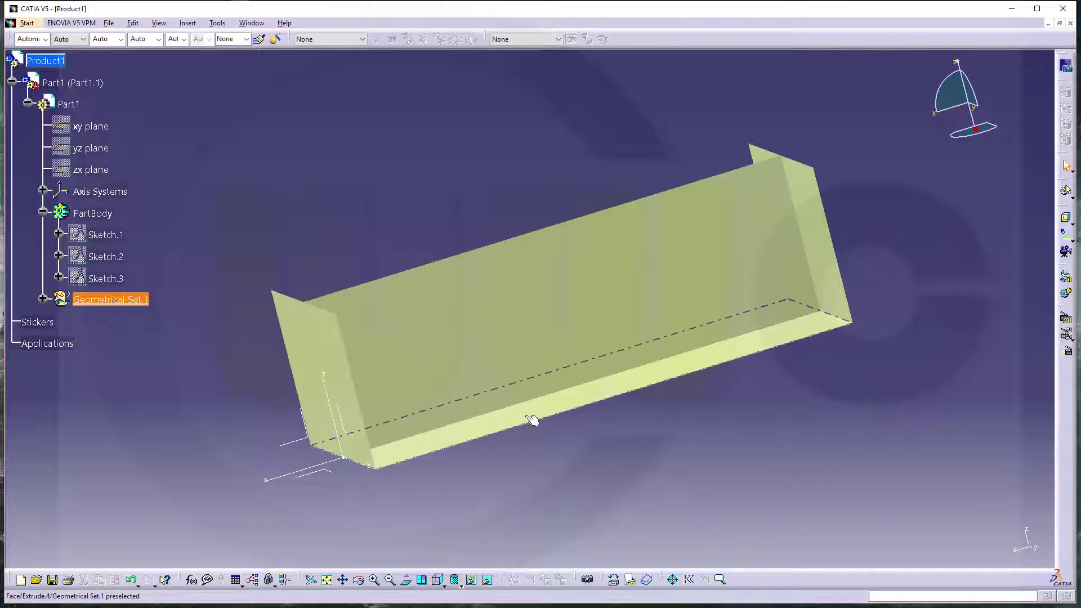
{"action": "middle_click_drag", "start_coordinate": [644, 321], "coordinate": [680, 290]}
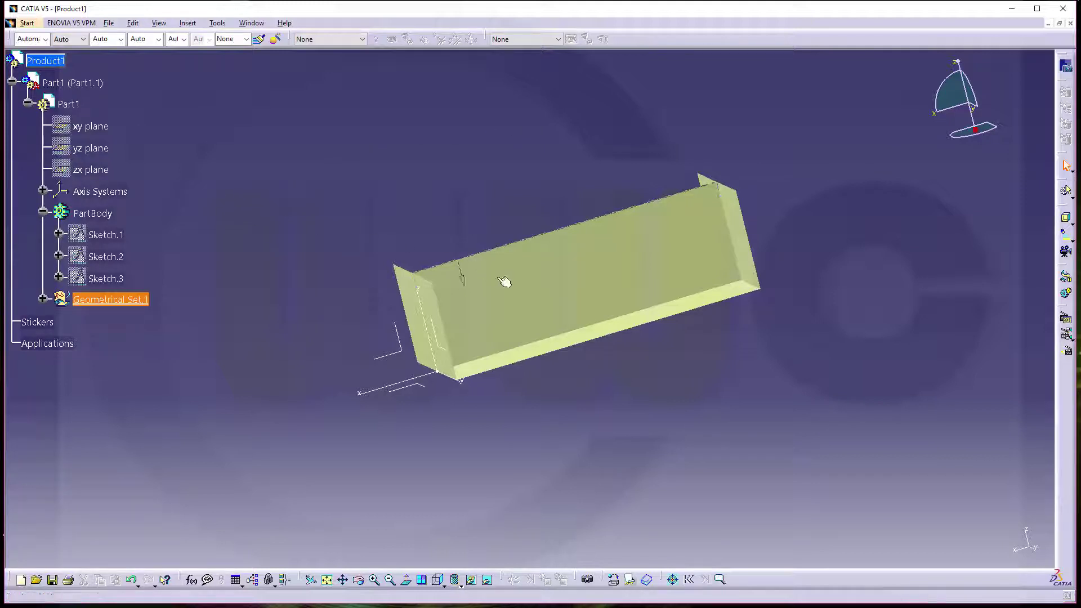
Apply the bmw_front_p_wod blueprint image as a new sticker on the front end face
{"action": "left_click", "coordinate": [629, 580]}
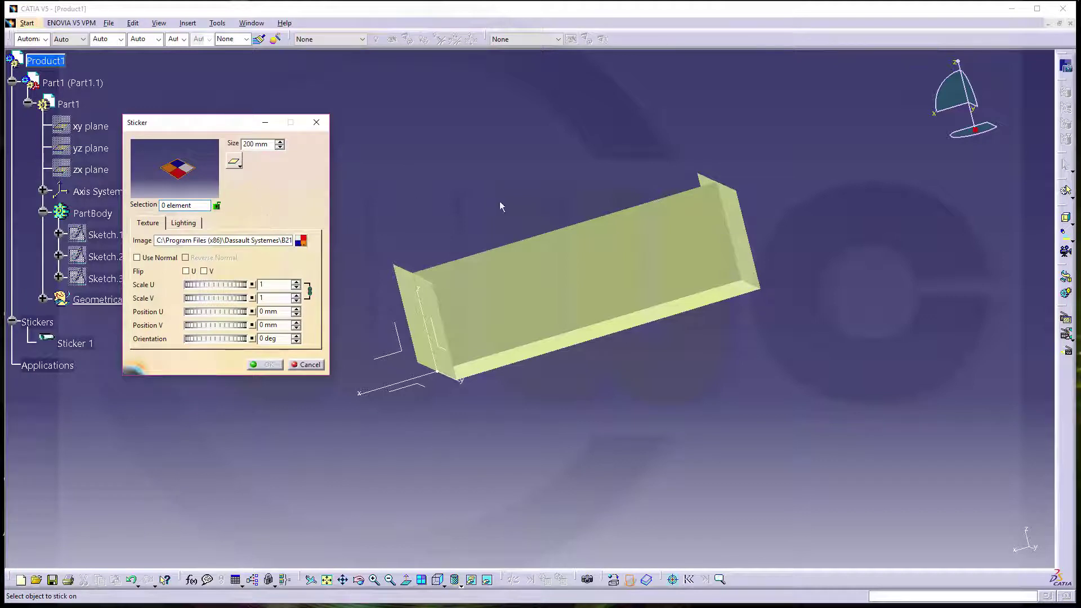
{"action": "middle_click_drag", "start_coordinate": [500, 207], "coordinate": [464, 260]}
{"action": "left_click", "coordinate": [432, 276]}
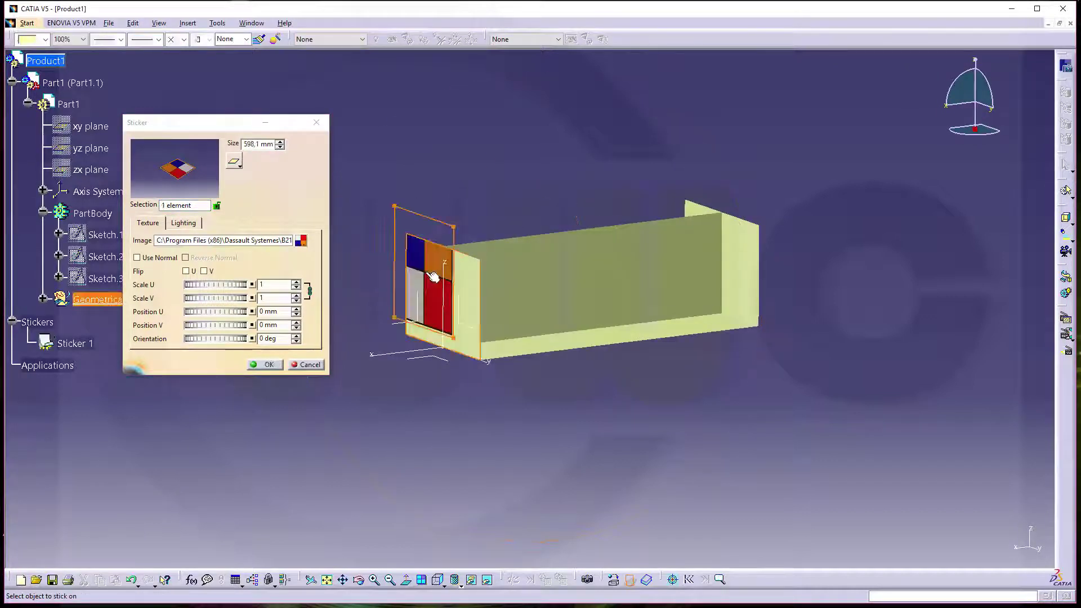
{"action": "middle_click_drag", "start_coordinate": [340, 186], "coordinate": [596, 327]}
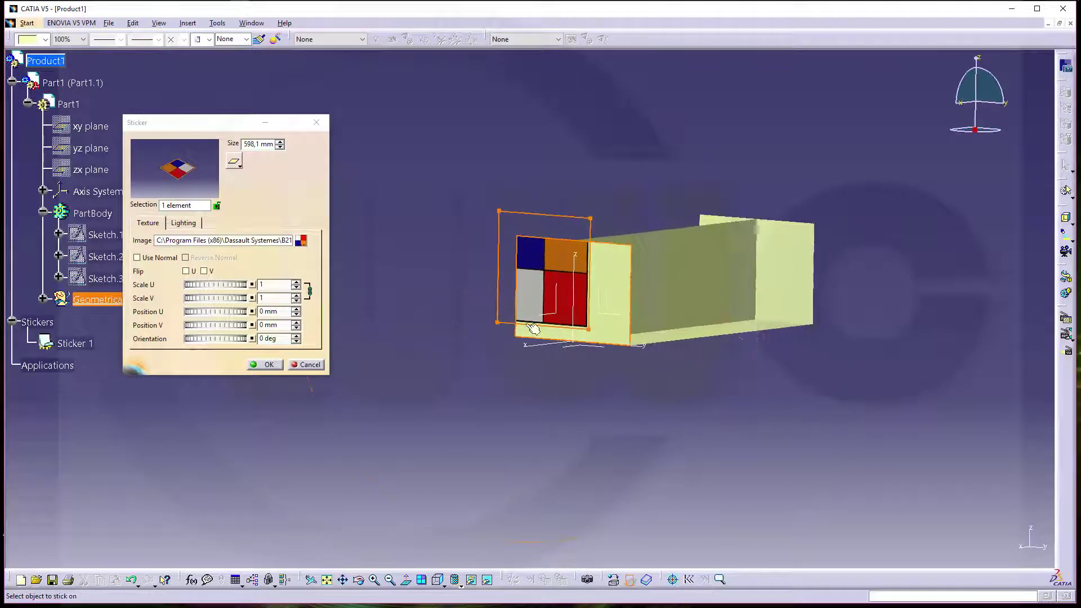
{"action": "left_click", "coordinate": [301, 242]}
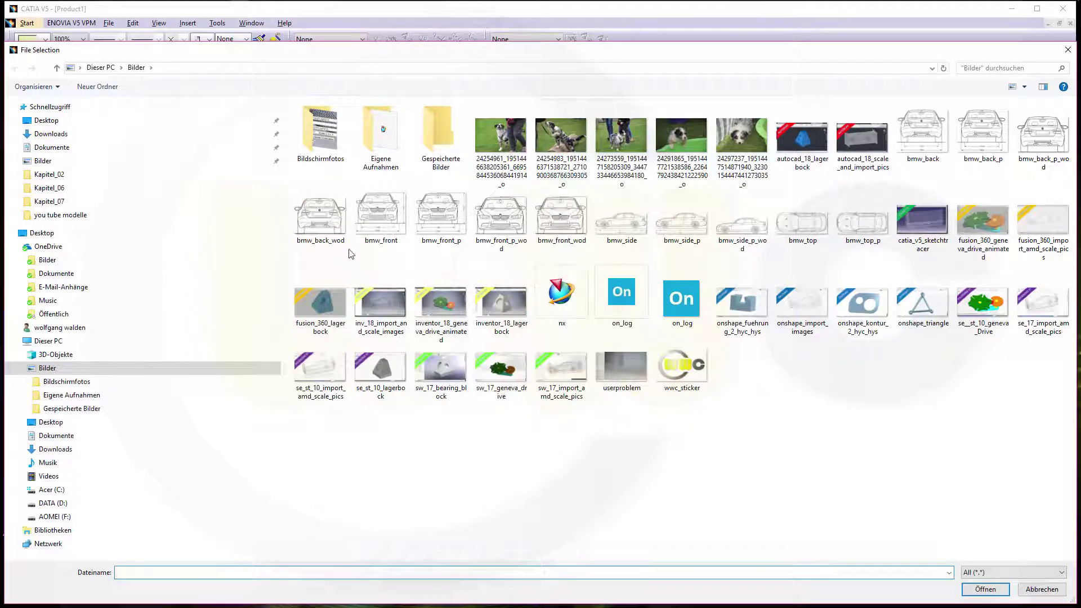
{"action": "left_click", "coordinate": [508, 229]}
{"action": "left_click", "coordinate": [1000, 587]}
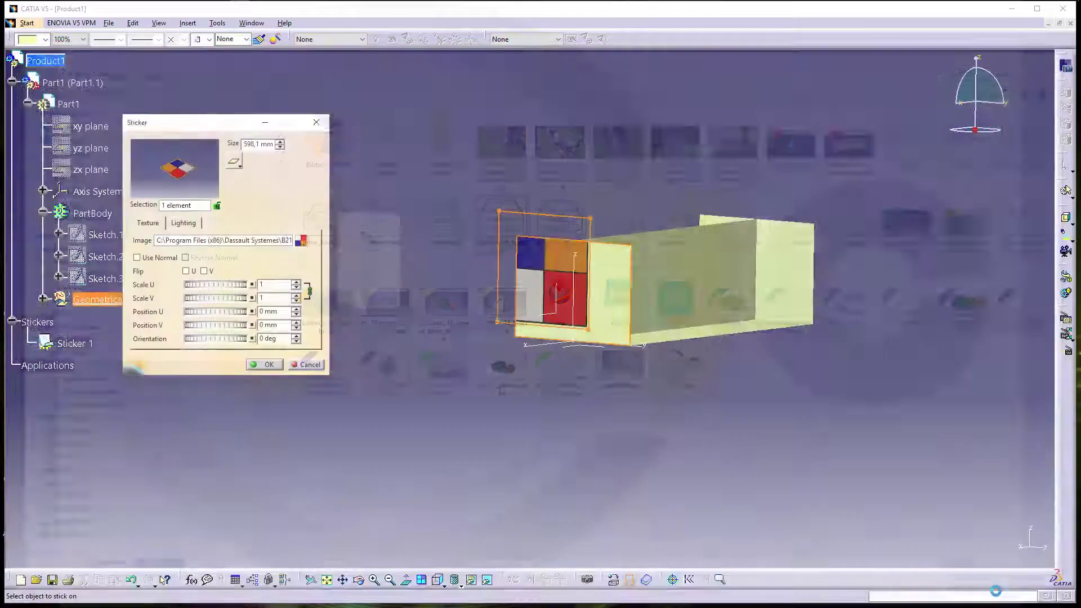
Turn the stickered face toward the viewer and set the sticker size to 1002,5
{"action": "middle_click_drag", "start_coordinate": [688, 394], "coordinate": [666, 327]}
{"action": "middle_click_drag", "start_coordinate": [553, 253], "coordinate": [600, 231]}
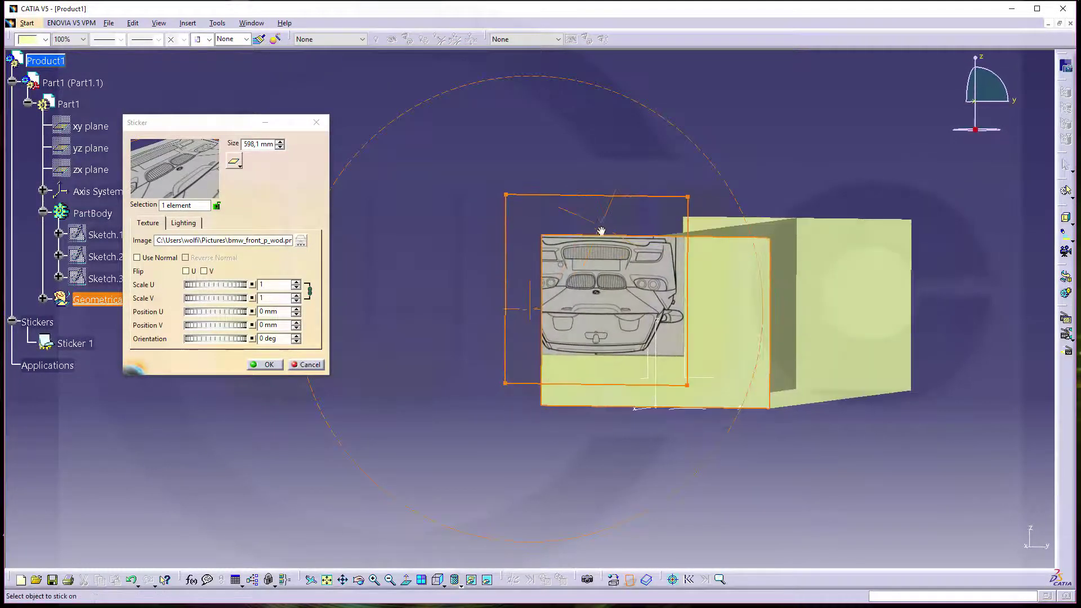
{"action": "middle_click_drag", "start_coordinate": [795, 336], "coordinate": [729, 278]}
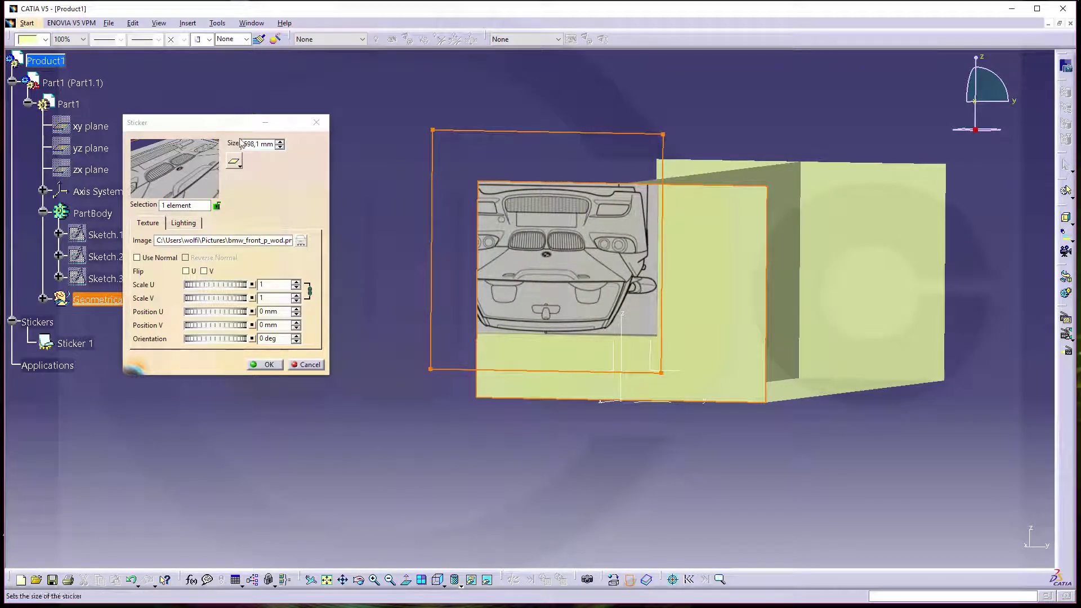
{"action": "key", "text": "Delete"}
{"action": "key", "text": "Delete"}
{"action": "key", "text": "Delete"}
{"action": "key", "text": "Delete"}
{"action": "key", "text": "Delete"}
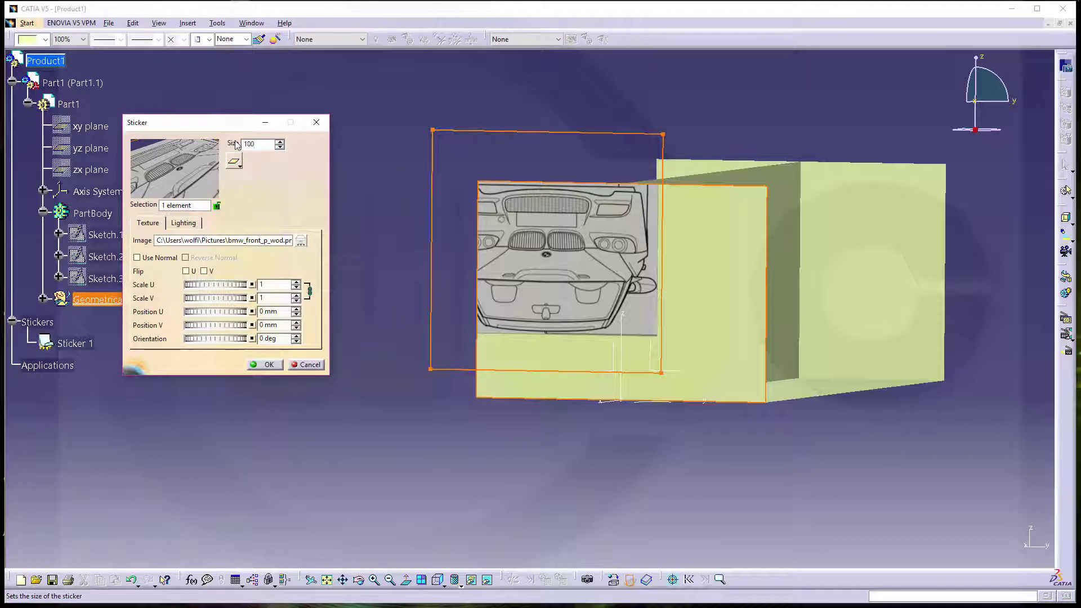
{"action": "type", "text": "1002,5"}
{"action": "key", "text": "Return"}
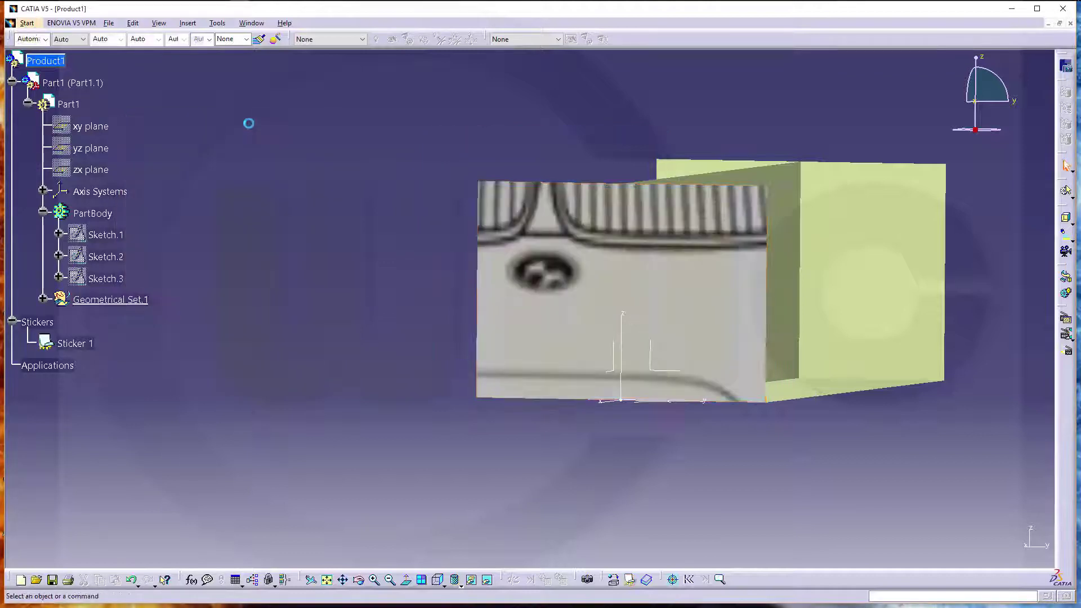
Correct Sticker 1's size to 1003 mm and flip it along V only so the car stands upright
{"action": "double_click", "coordinate": [73, 343]}
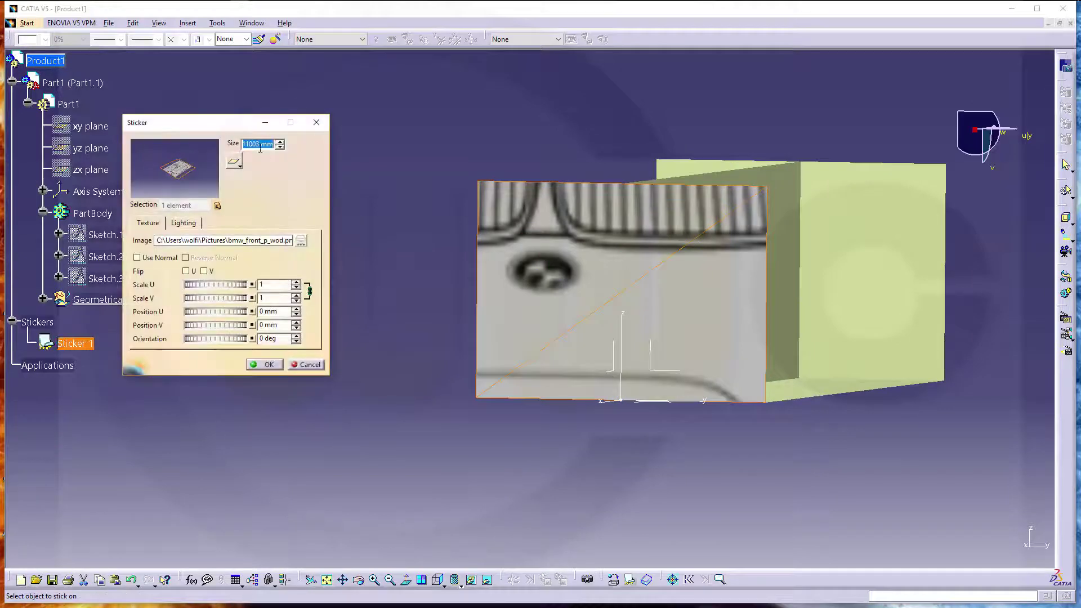
{"action": "left_click", "coordinate": [243, 143]}
{"action": "key", "text": "Delete"}
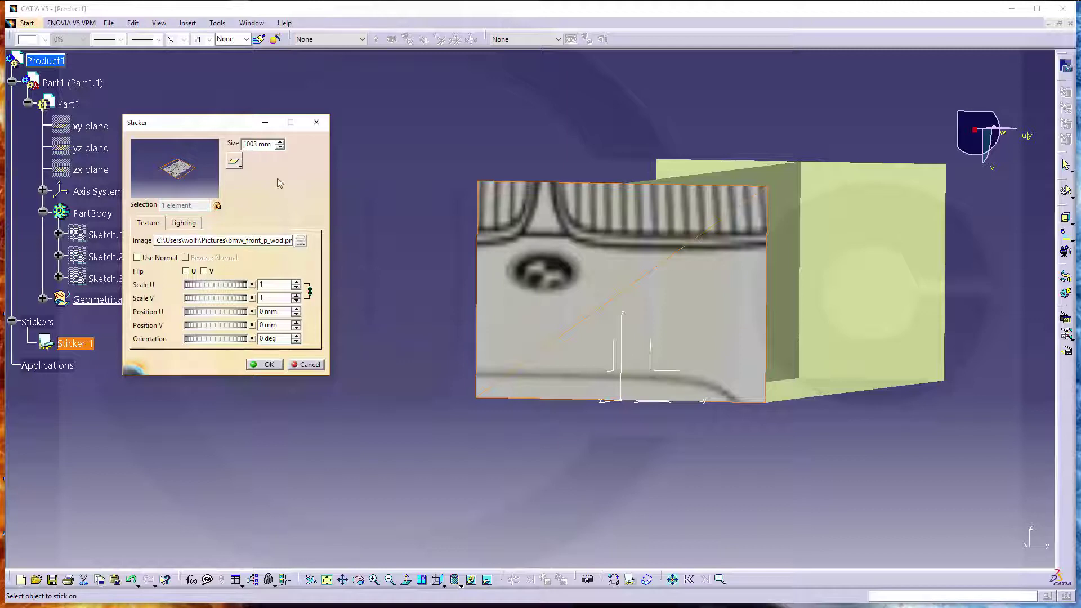
{"action": "left_click", "coordinate": [208, 241]}
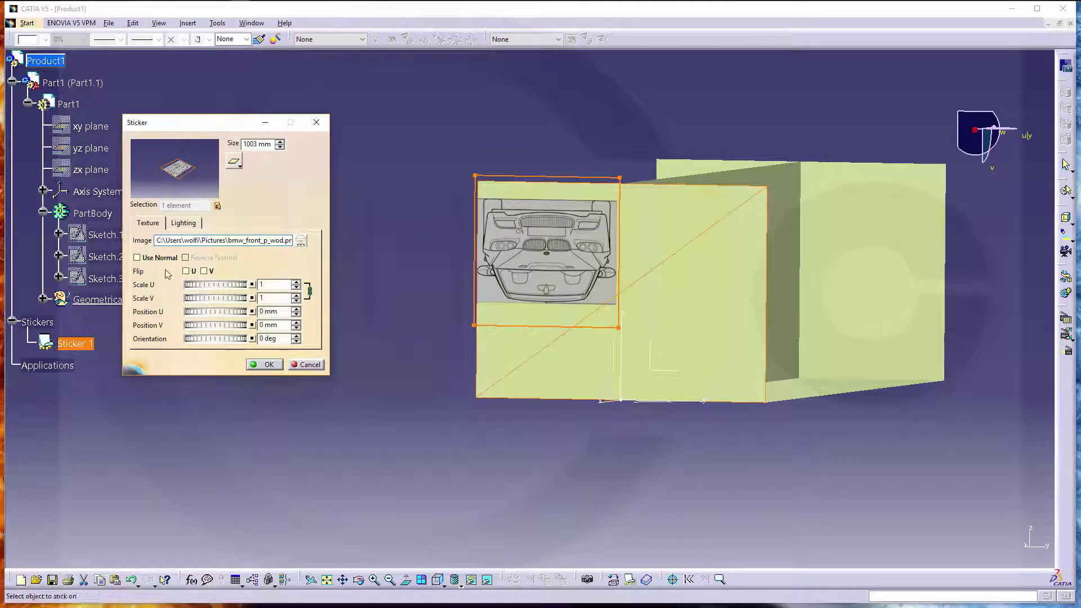
{"action": "left_click", "coordinate": [204, 271]}
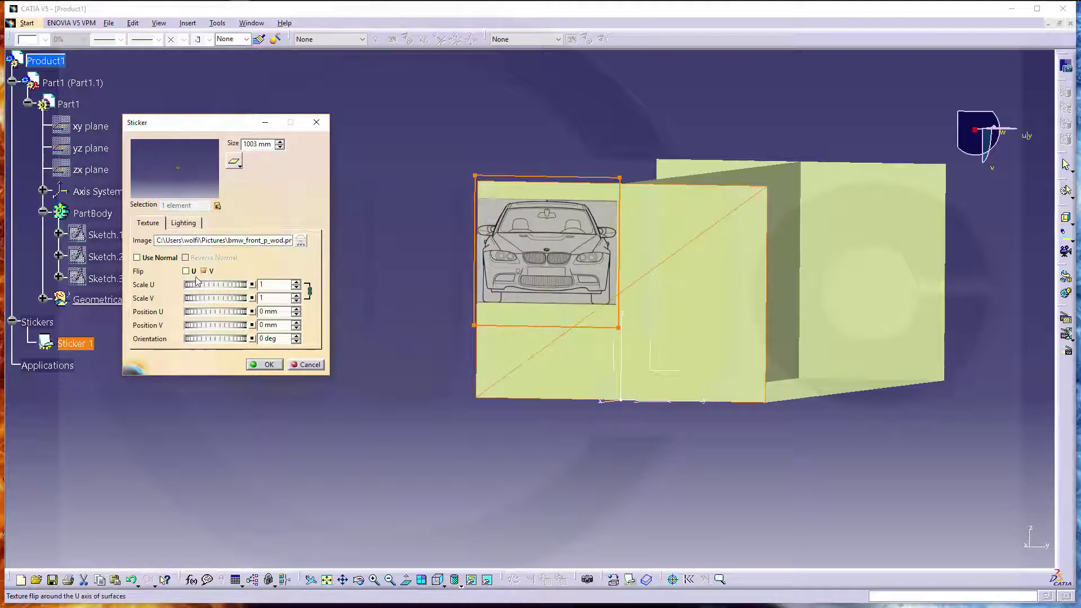
{"action": "left_click", "coordinate": [189, 273]}
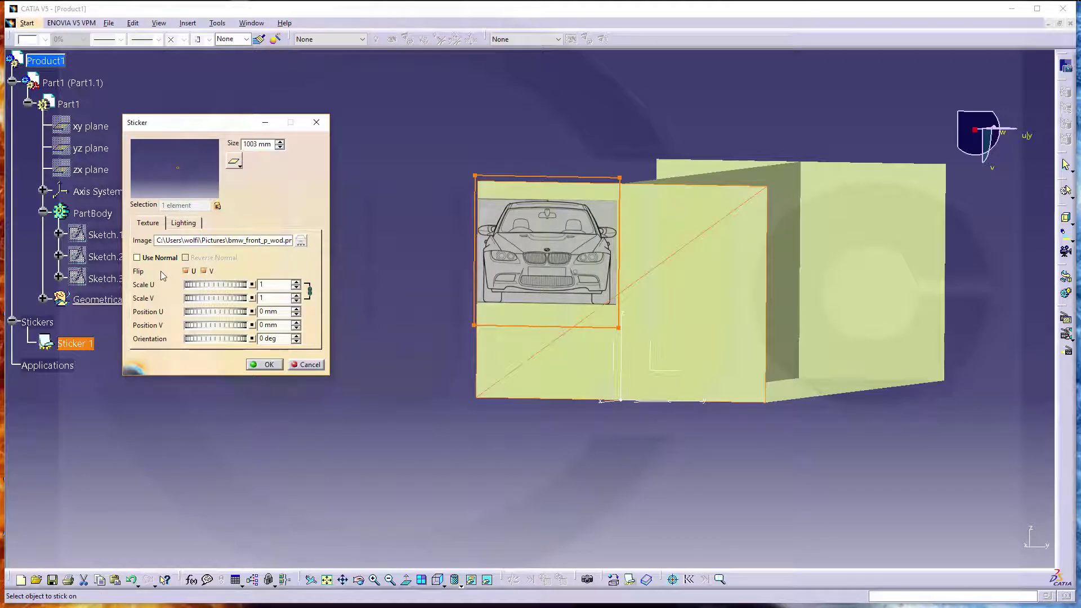
{"action": "left_click", "coordinate": [186, 272]}
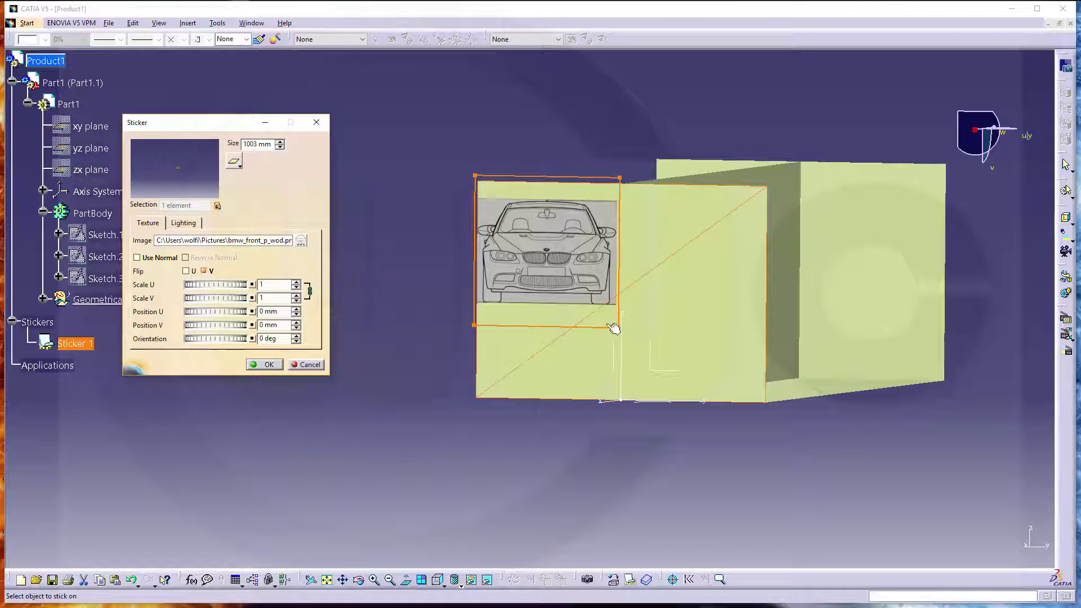
Enlarge the front sticker frame and slide its Position U to 114,2 mm
{"action": "mouse_move", "coordinate": [618, 332]}
{"action": "left_mouse_down"}
{"action": "mouse_move", "coordinate": [653, 366]}
{"action": "mouse_move", "coordinate": [623, 331]}
{"action": "left_mouse_up"}
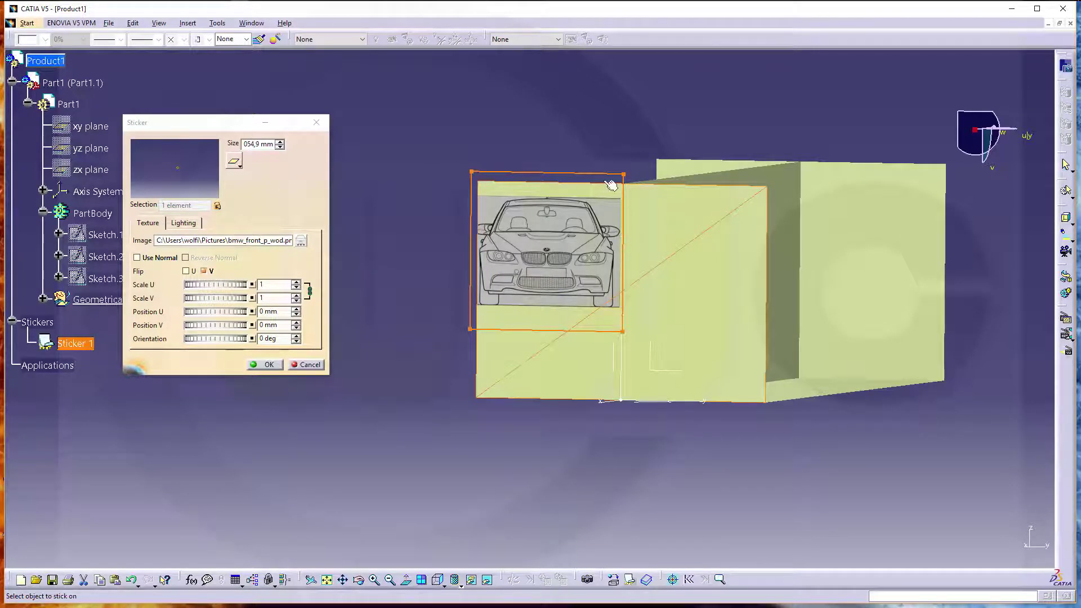
{"action": "mouse_move", "coordinate": [627, 181]}
{"action": "left_mouse_down"}
{"action": "mouse_move", "coordinate": [678, 138]}
{"action": "mouse_move", "coordinate": [621, 186]}
{"action": "left_mouse_up"}
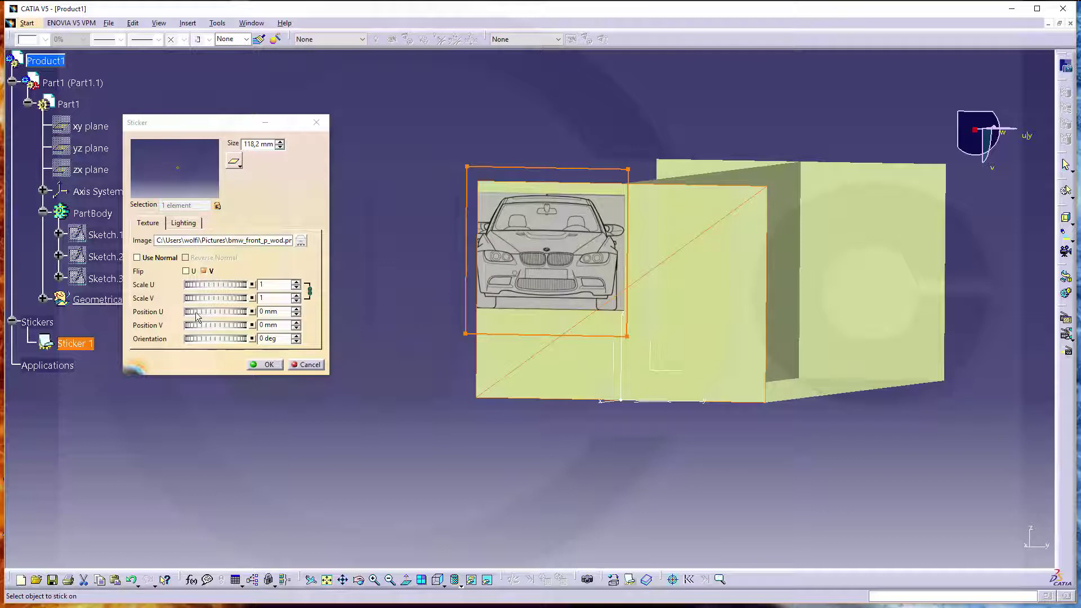
{"action": "left_click_drag", "start_coordinate": [195, 312], "coordinate": [217, 312]}
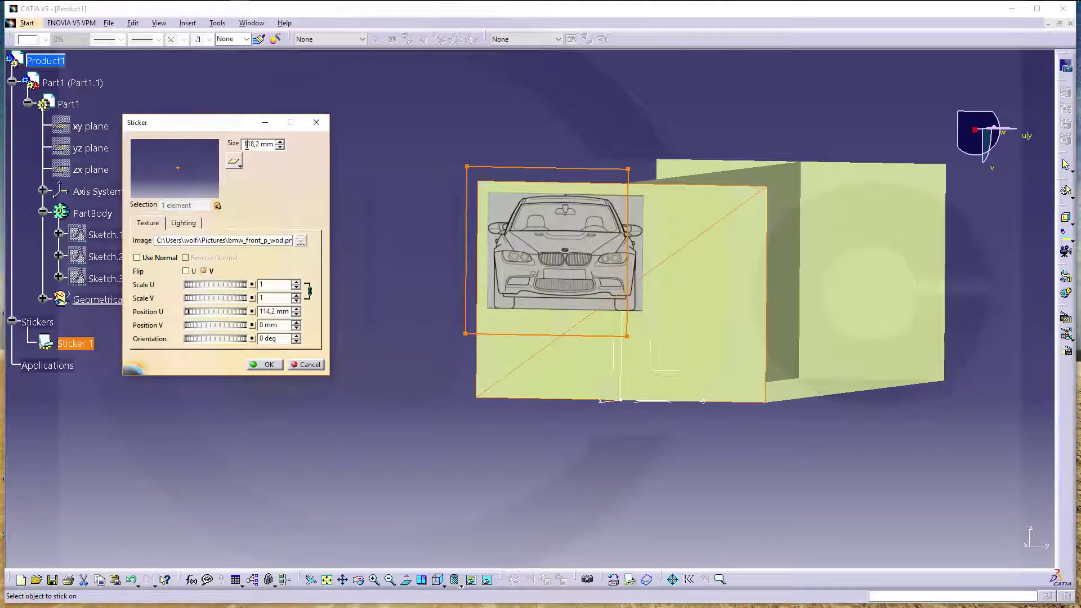
Set the front sticker size to 1000 mm, then resize it by its corner to 958,4 mm
{"action": "left_click_drag", "start_coordinate": [242, 144], "coordinate": [274, 145]}
{"action": "type", "text": "1000"}
{"action": "key", "text": "Return"}
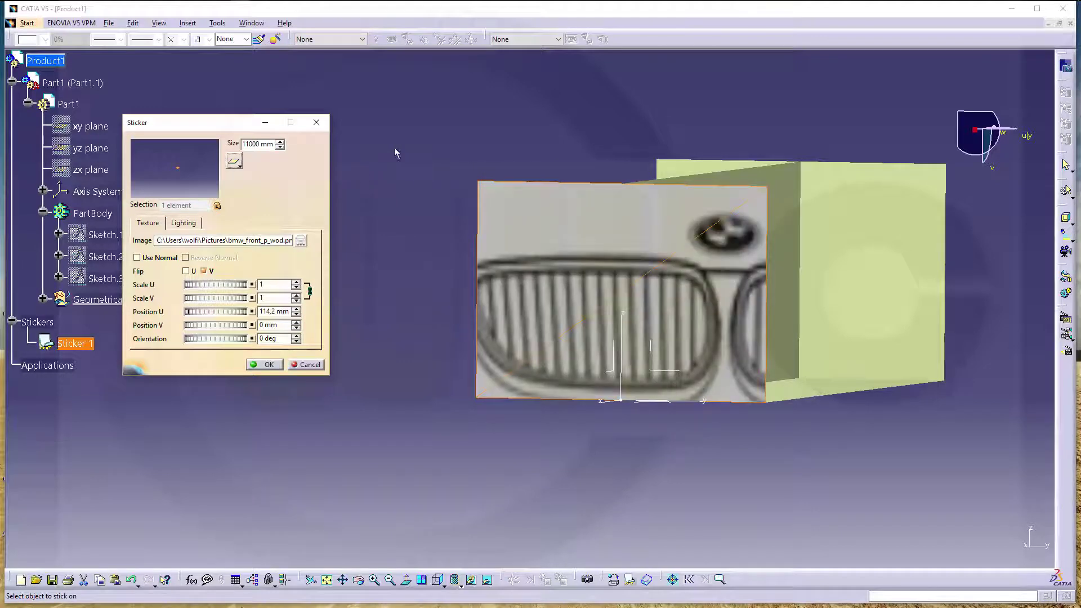
{"action": "left_click", "coordinate": [244, 144]}
{"action": "key", "text": "Return"}
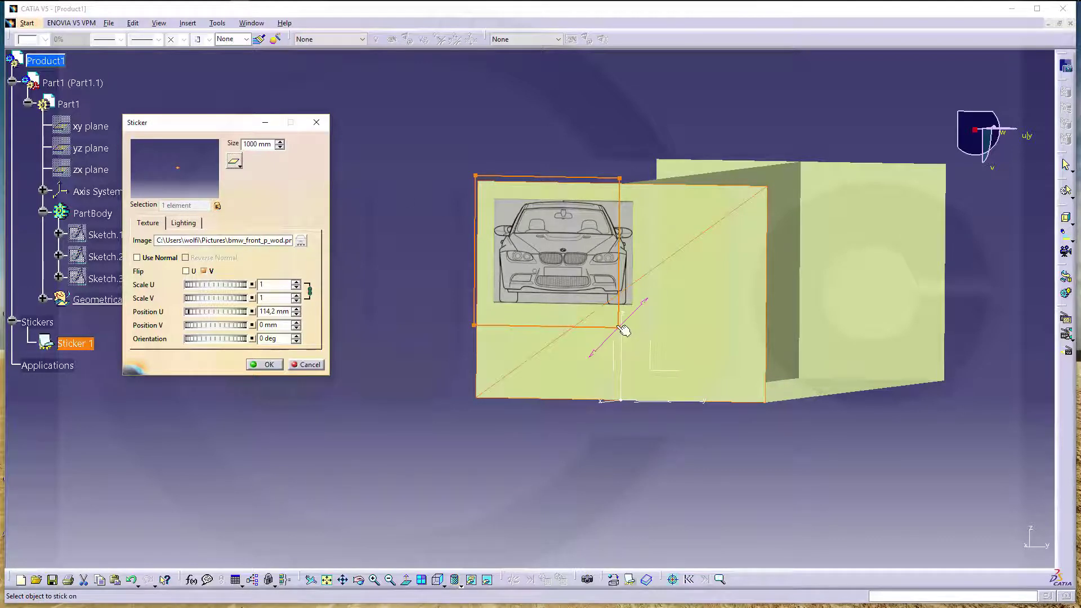
{"action": "left_click_drag", "start_coordinate": [624, 331], "coordinate": [647, 357]}
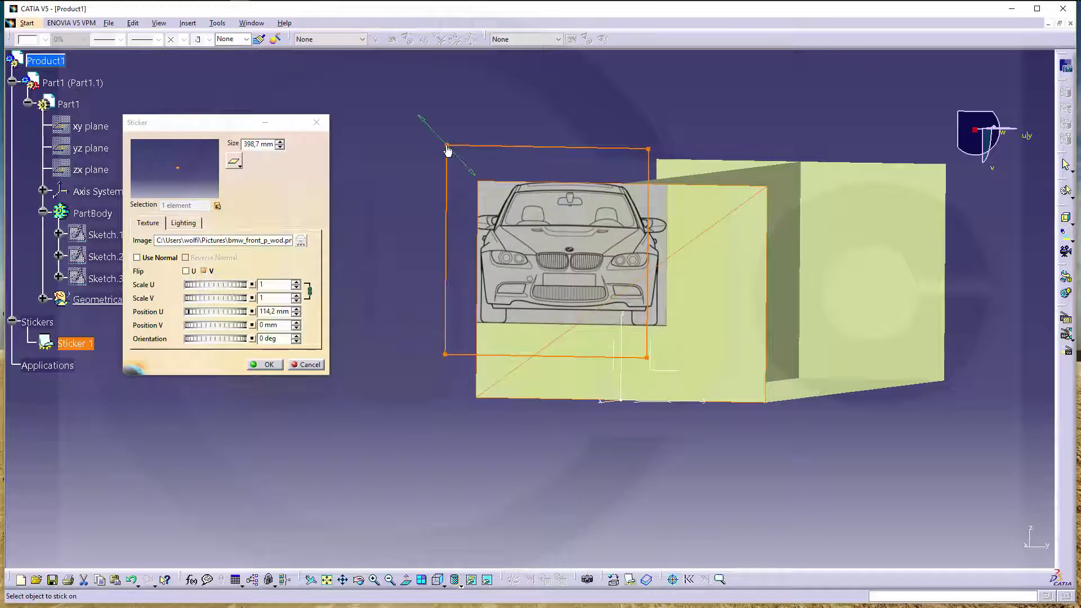
{"action": "left_click_drag", "start_coordinate": [447, 149], "coordinate": [424, 97]}
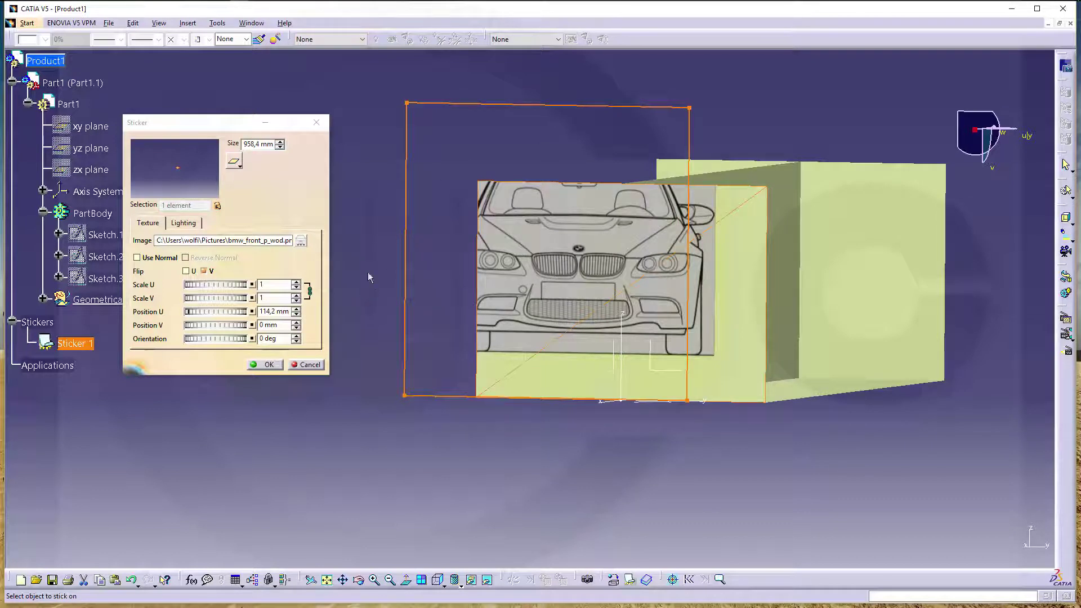
Set Sticker 1 to scale 1,081 at Position U 248,9 mm and V 169,6 mm, then confirm
{"action": "left_click_drag", "start_coordinate": [202, 312], "coordinate": [345, 315]}
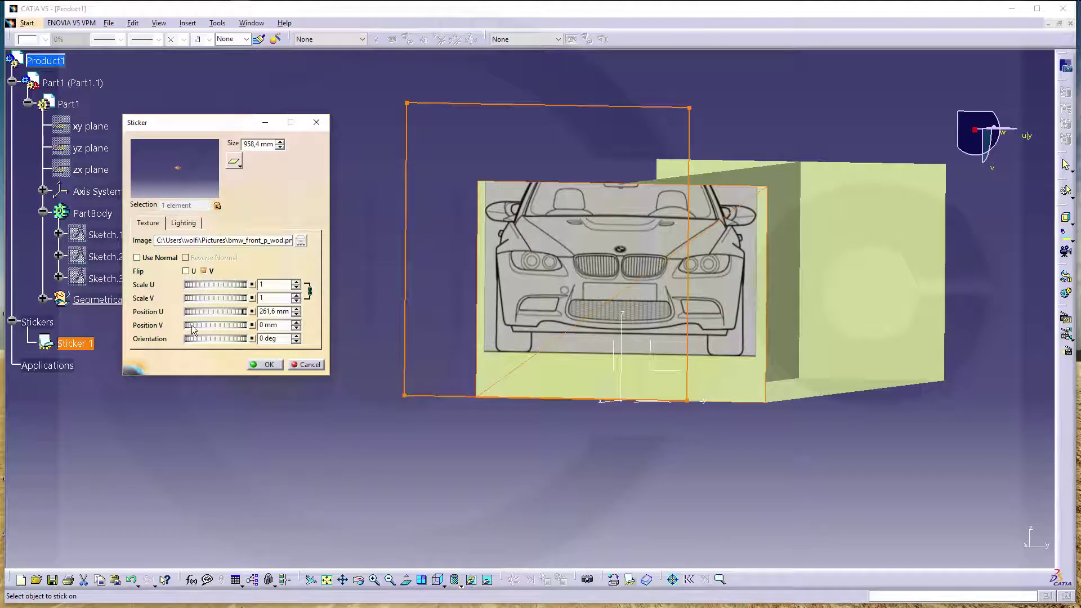
{"action": "mouse_move", "coordinate": [192, 327]}
{"action": "left_mouse_down"}
{"action": "mouse_move", "coordinate": [228, 326]}
{"action": "mouse_move", "coordinate": [219, 323]}
{"action": "mouse_move", "coordinate": [241, 336]}
{"action": "mouse_move", "coordinate": [171, 327]}
{"action": "left_mouse_up"}
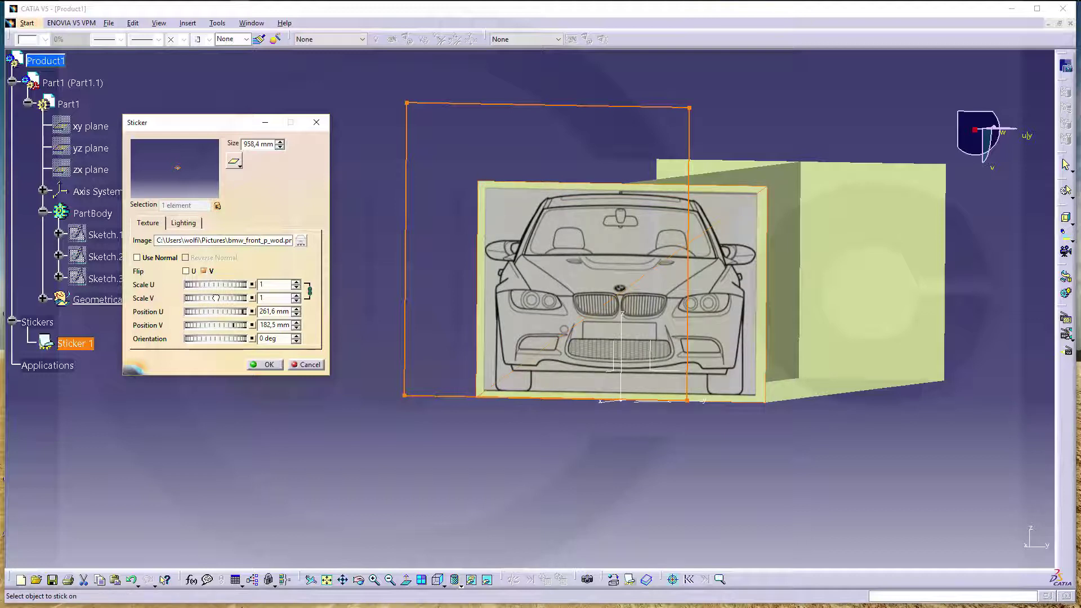
{"action": "left_click_drag", "start_coordinate": [216, 298], "coordinate": [225, 298]}
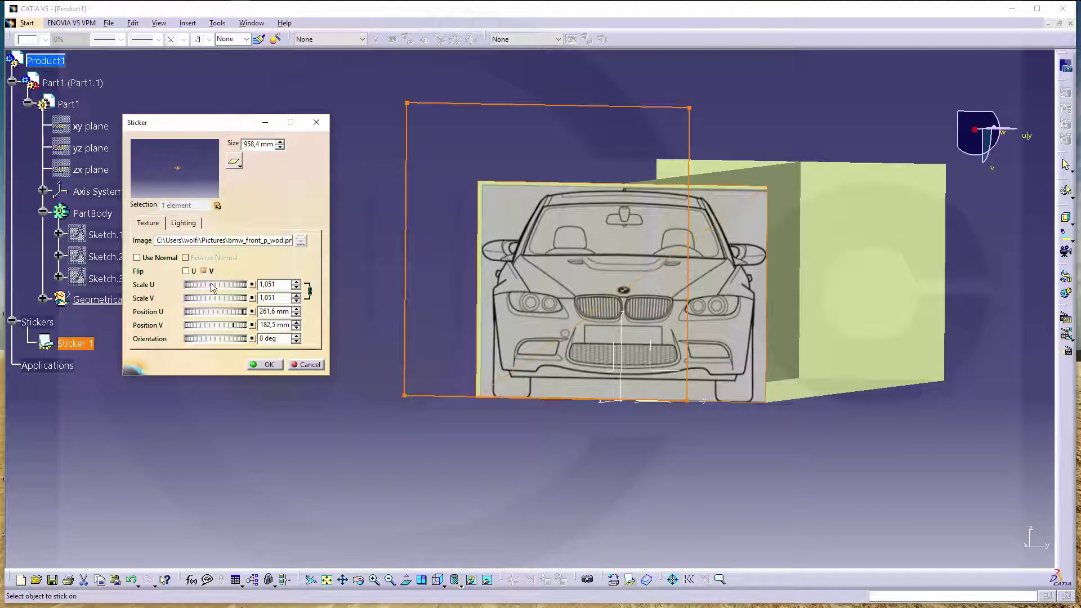
{"action": "left_click_drag", "start_coordinate": [210, 284], "coordinate": [218, 285]}
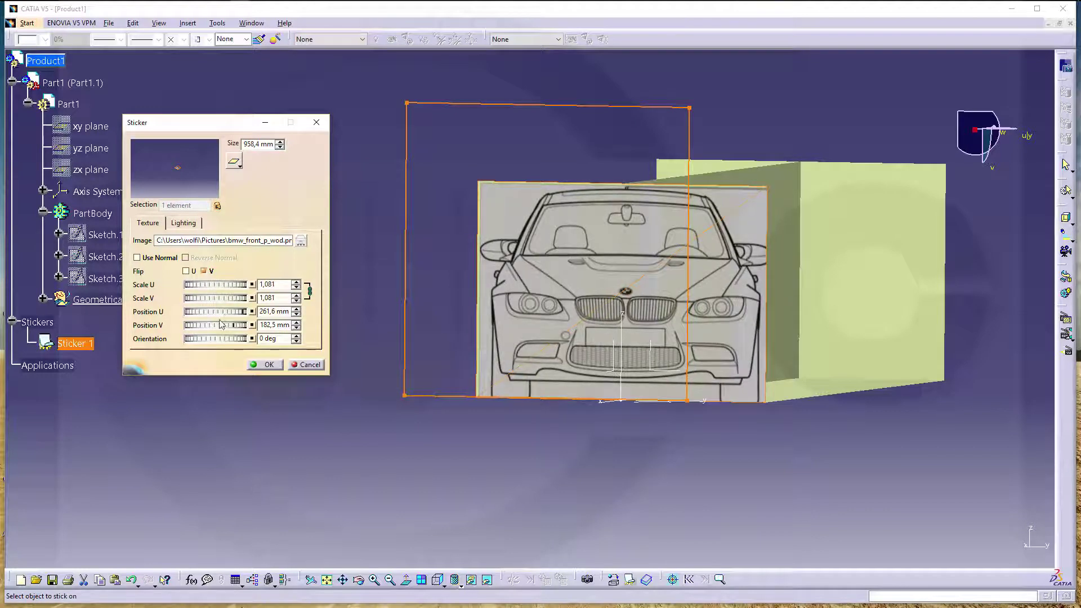
{"action": "left_click_drag", "start_coordinate": [214, 312], "coordinate": [175, 305]}
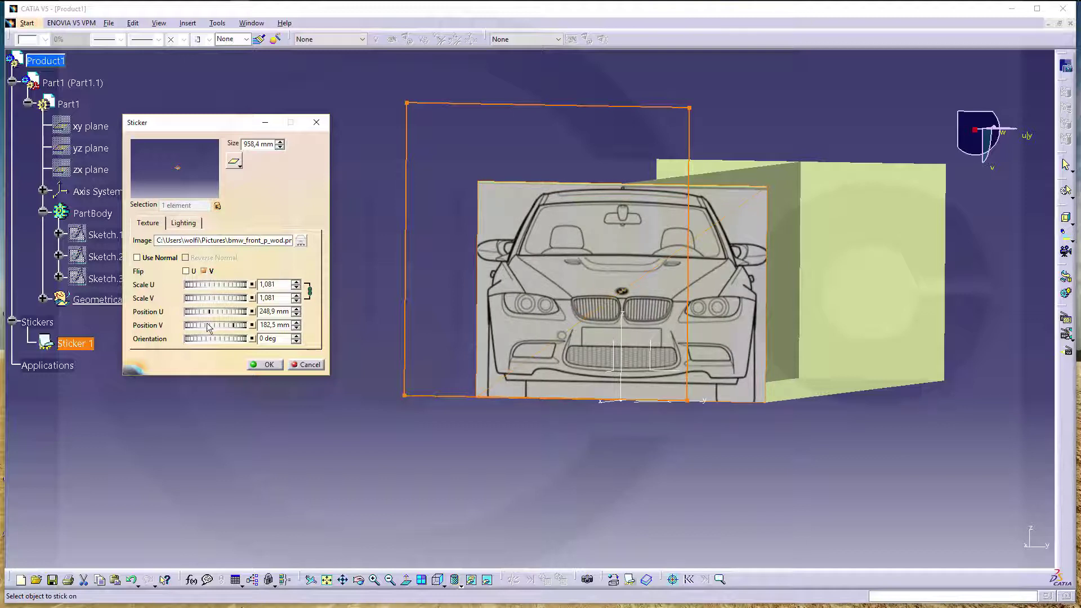
{"action": "left_click_drag", "start_coordinate": [208, 326], "coordinate": [246, 325]}
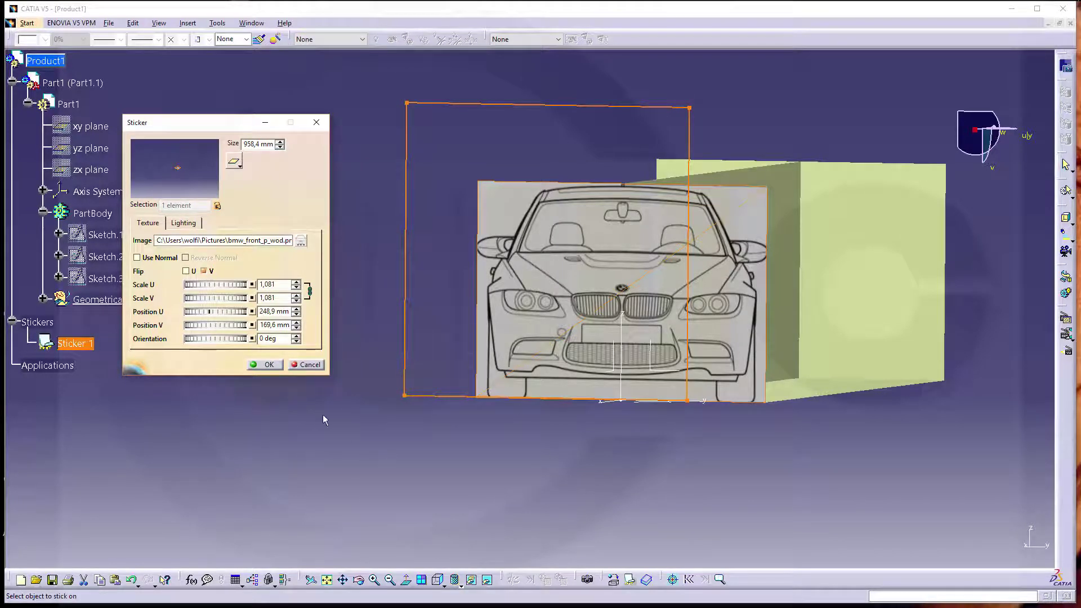
{"action": "left_click", "coordinate": [268, 365]}
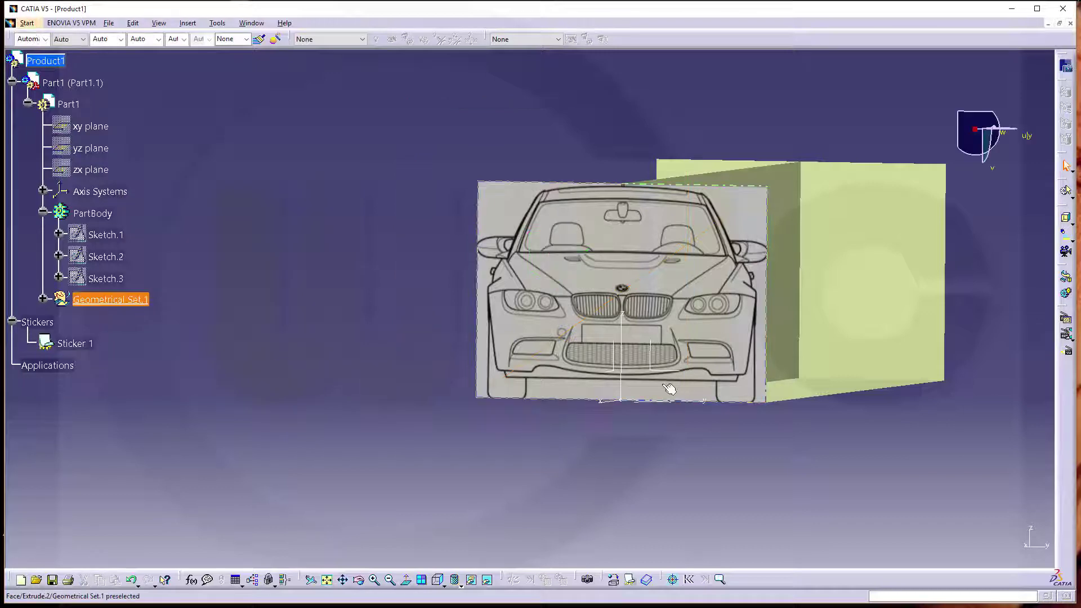
Apply the bmw_side_p_wod image as a new sticker on the long plane, flipped along U
{"action": "mouse_move", "coordinate": [641, 417]}
{"action": "middle_mouse_down"}
{"action": "mouse_move", "coordinate": [655, 414]}
{"action": "mouse_move", "coordinate": [670, 360]}
{"action": "mouse_move", "coordinate": [751, 295]}
{"action": "mouse_move", "coordinate": [652, 258]}
{"action": "middle_mouse_up"}
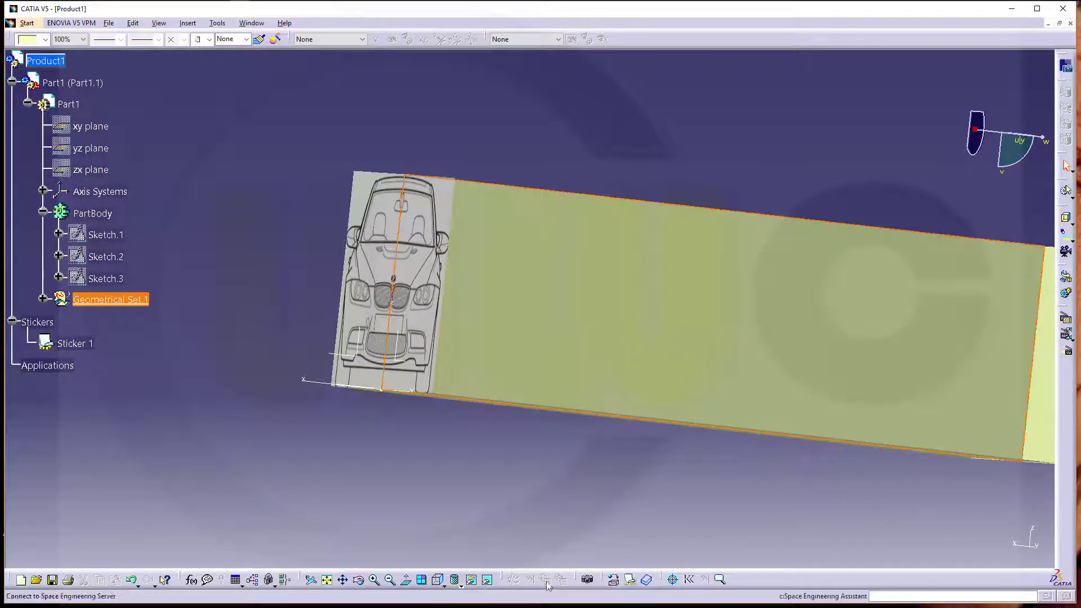
{"action": "left_click", "coordinate": [630, 579]}
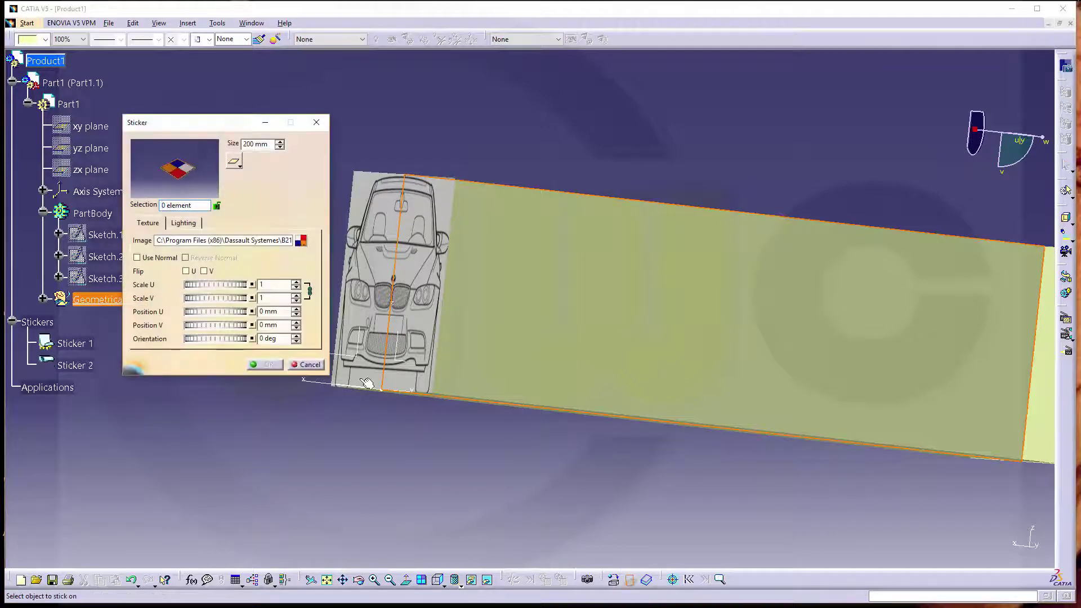
{"action": "left_click", "coordinate": [301, 241]}
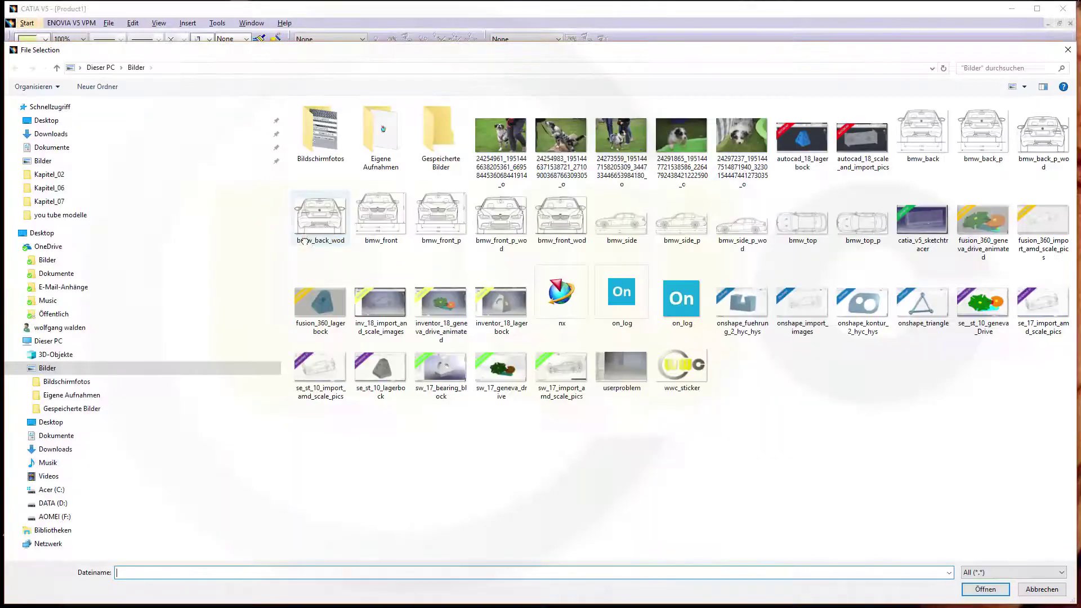
{"action": "left_click", "coordinate": [681, 234]}
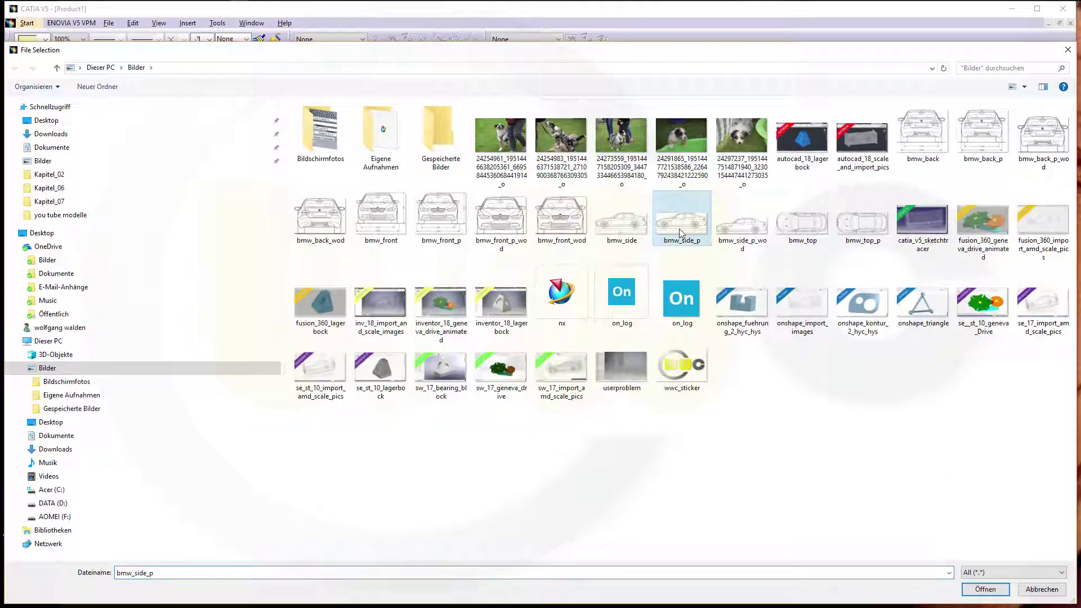
{"action": "left_click", "coordinate": [749, 237]}
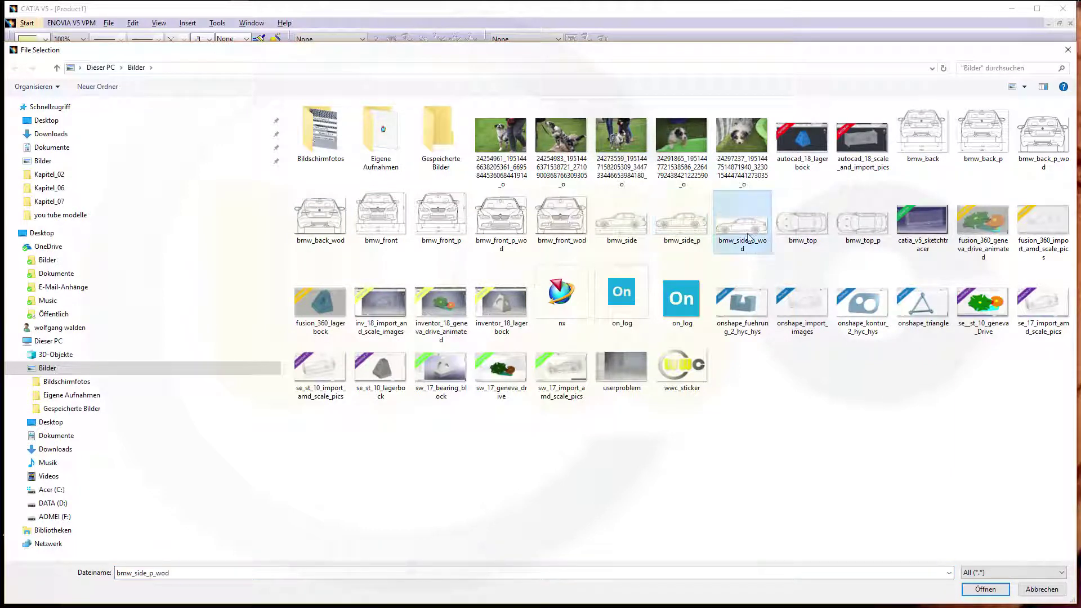
{"action": "left_click", "coordinate": [985, 589]}
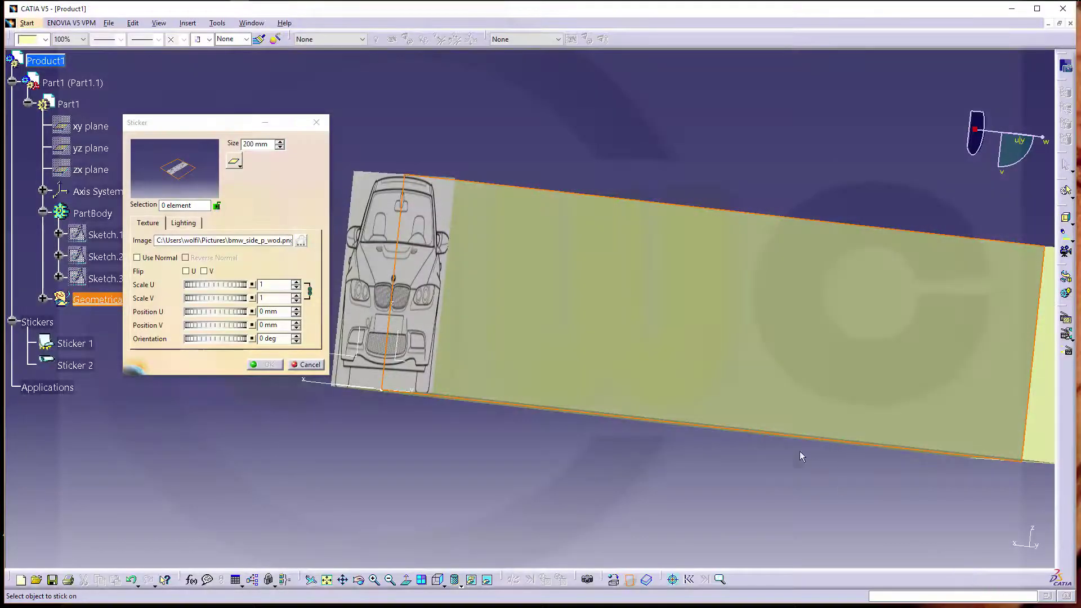
{"action": "left_click", "coordinate": [610, 283]}
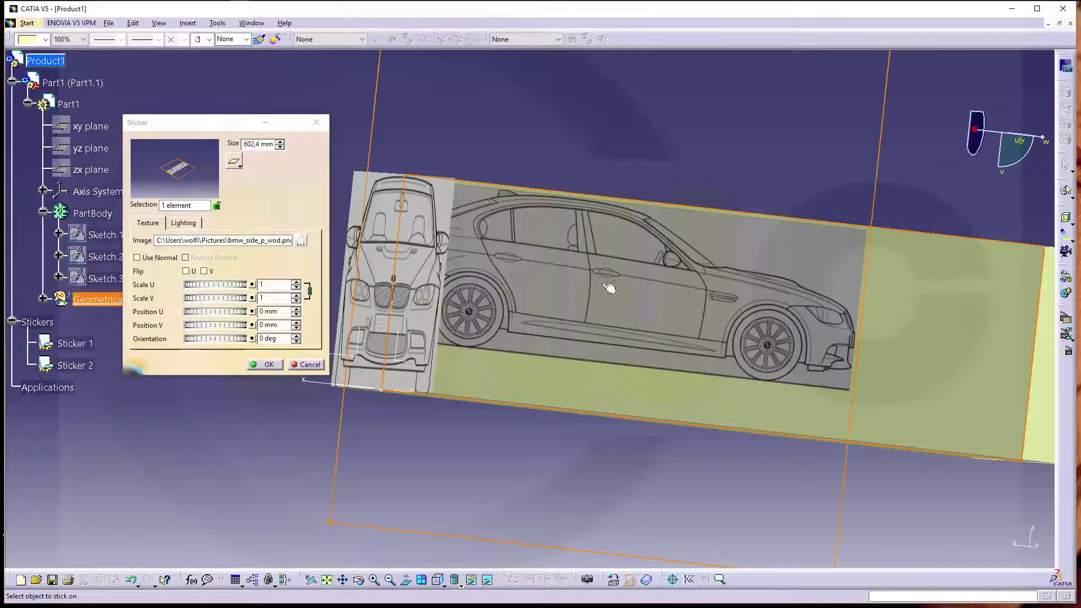
{"action": "left_click", "coordinate": [186, 272]}
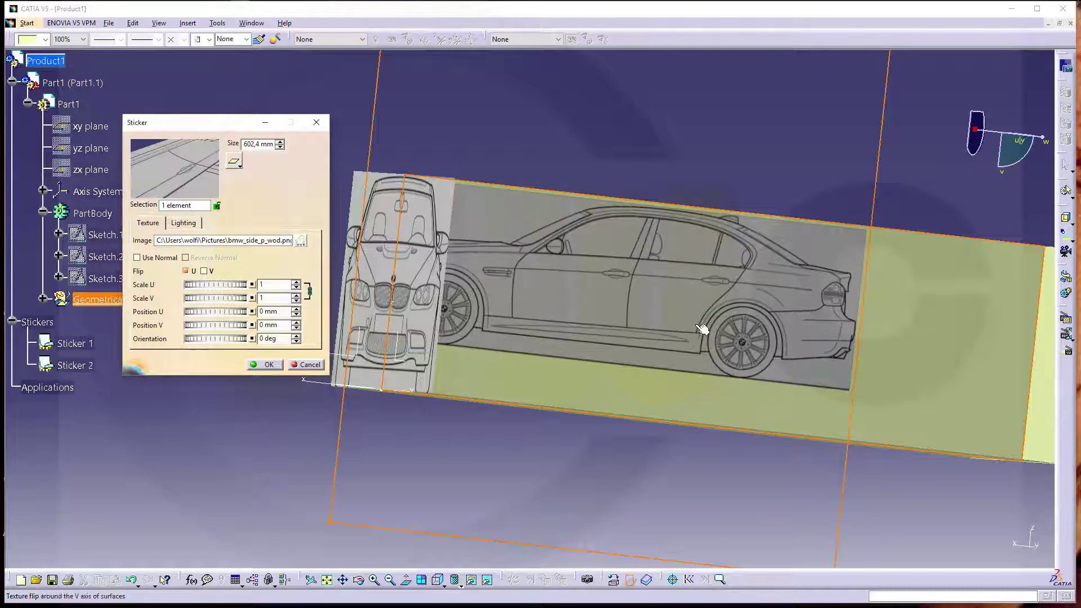
Enlarge the side sticker to 766,9 mm and move it to Position U 165,8 mm
{"action": "middle_click_drag", "start_coordinate": [700, 326], "coordinate": [550, 302]}
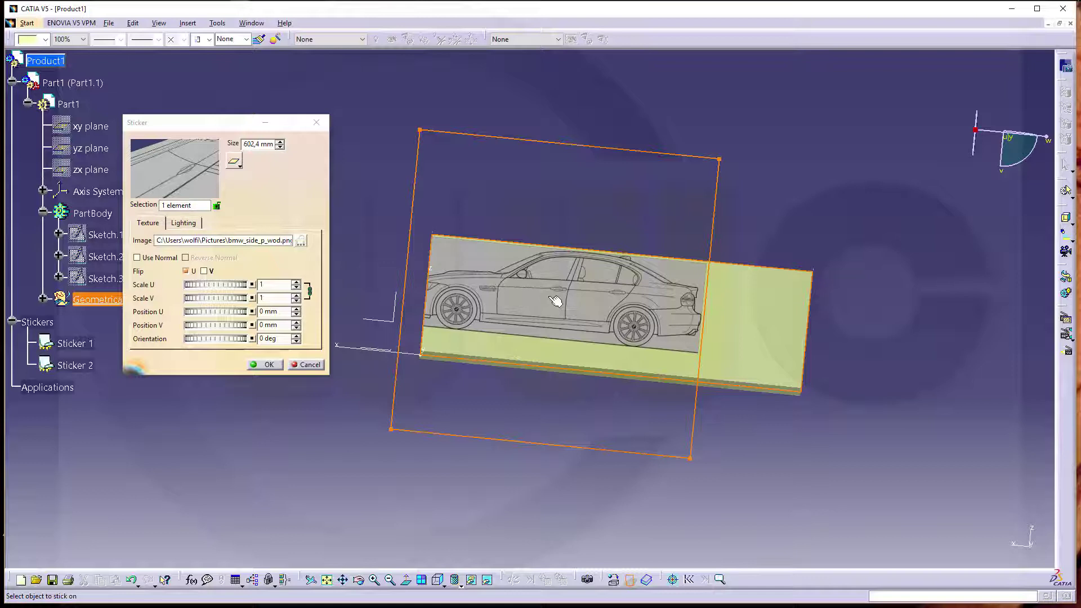
{"action": "left_click_drag", "start_coordinate": [693, 458], "coordinate": [779, 477]}
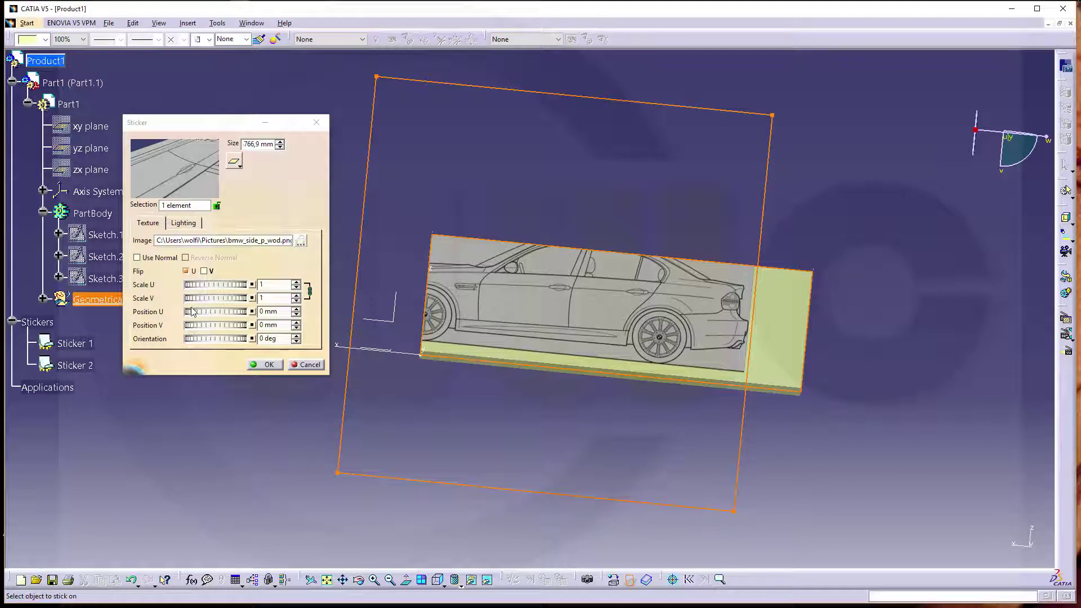
{"action": "left_click_drag", "start_coordinate": [191, 314], "coordinate": [295, 325]}
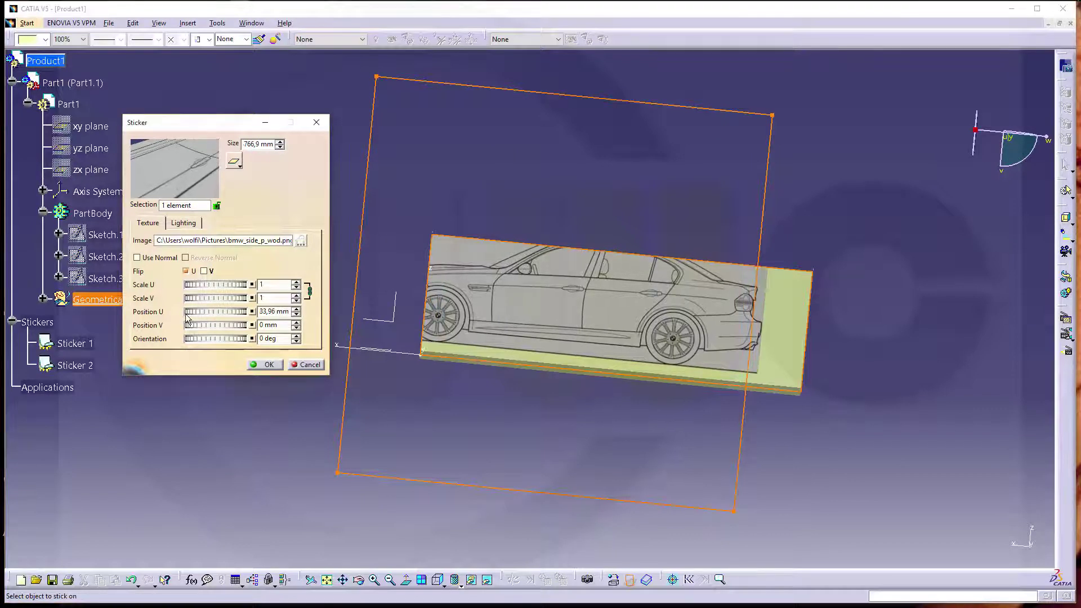
{"action": "left_click_drag", "start_coordinate": [188, 318], "coordinate": [372, 338]}
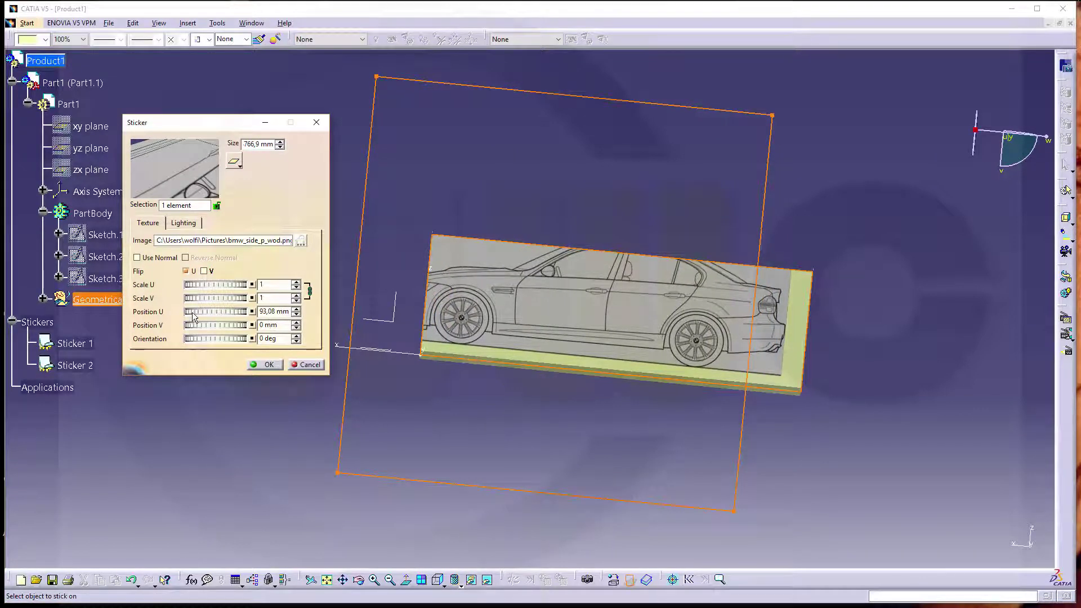
{"action": "left_click_drag", "start_coordinate": [193, 315], "coordinate": [292, 325]}
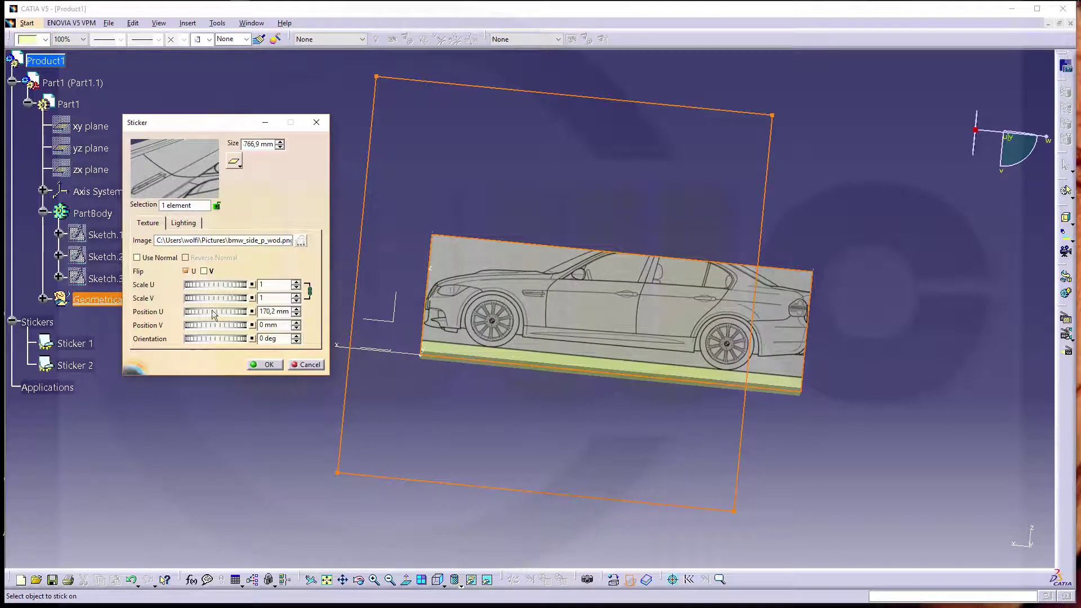
{"action": "left_click_drag", "start_coordinate": [212, 314], "coordinate": [222, 316]}
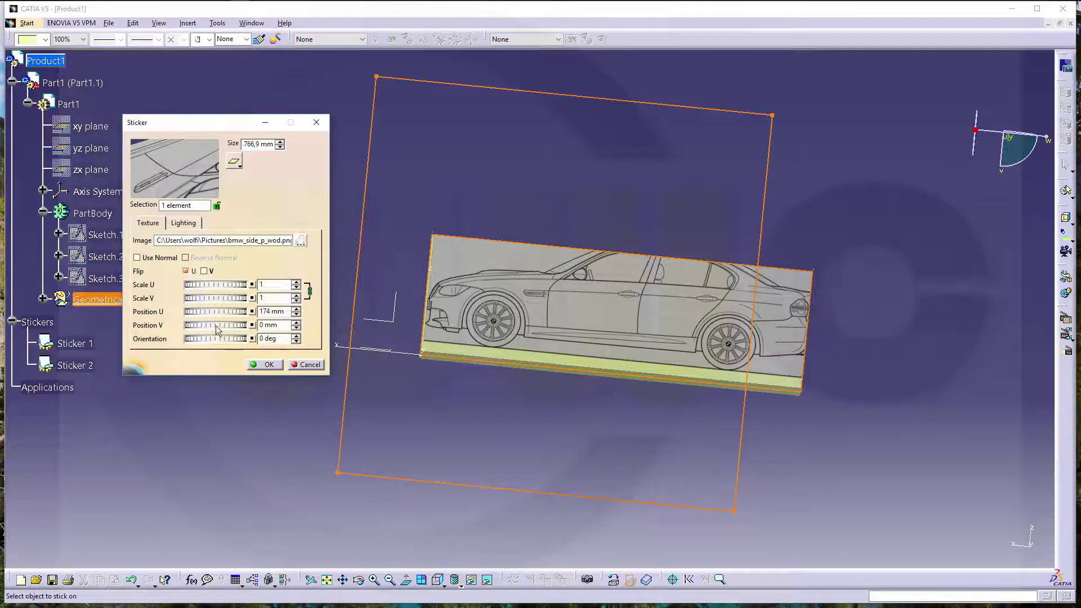
Set the side sticker's Scale U to 0,9798 and Position V to 93,08 mm
{"action": "left_click_drag", "start_coordinate": [215, 326], "coordinate": [162, 325]}
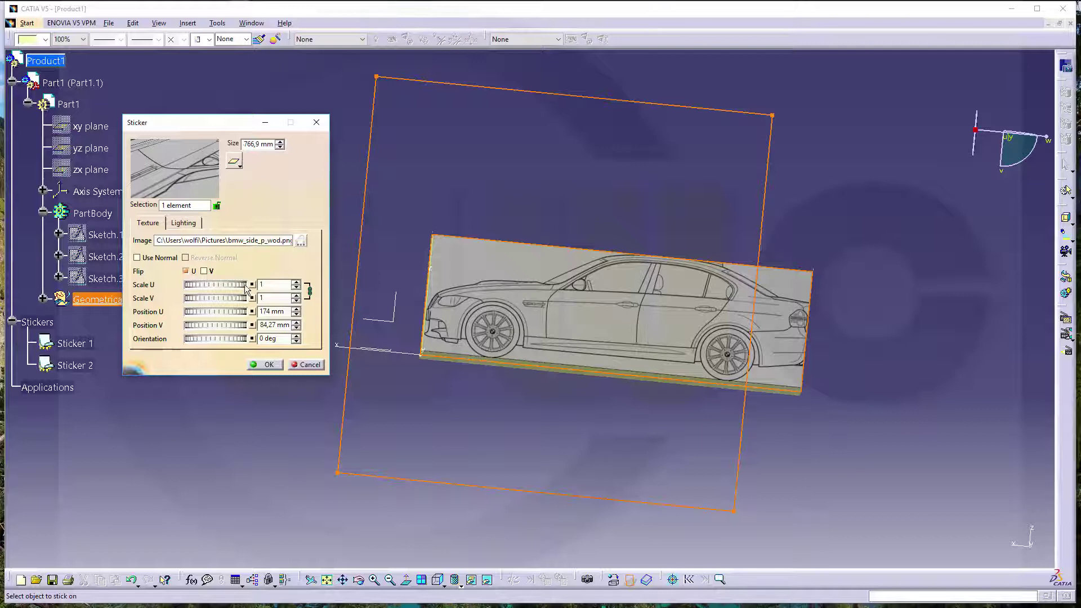
{"action": "left_click_drag", "start_coordinate": [238, 285], "coordinate": [200, 311]}
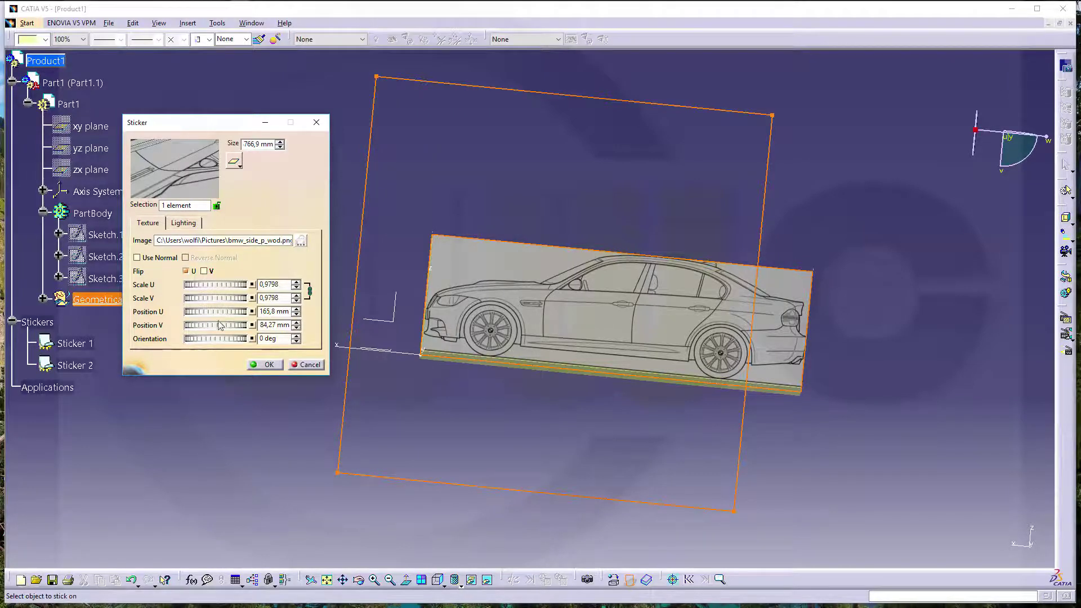
{"action": "left_click_drag", "start_coordinate": [218, 325], "coordinate": [191, 327]}
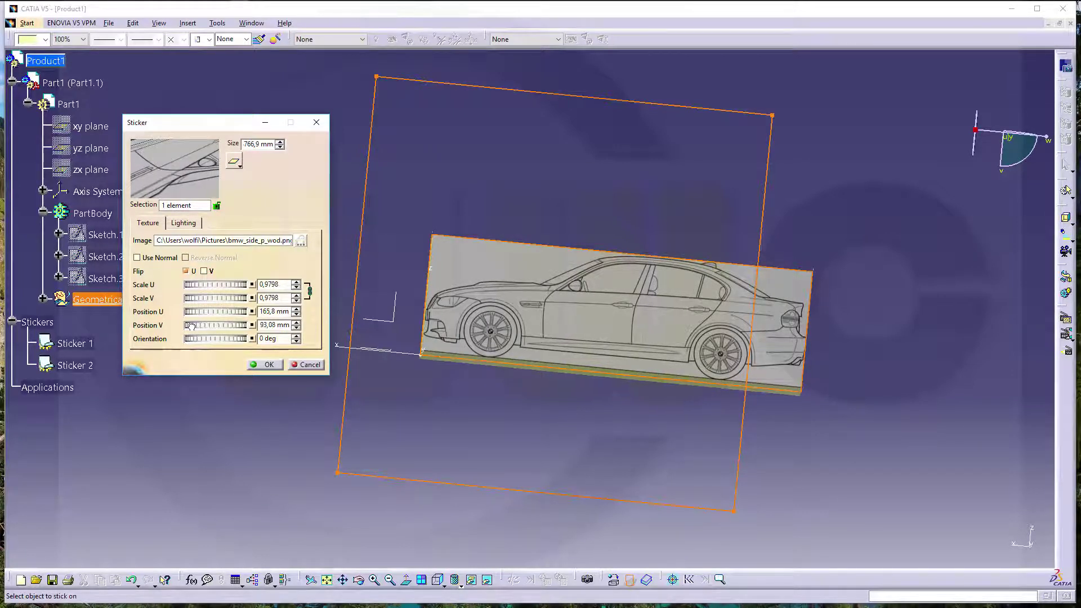
Confirm Sticker 2, then pick the box's bottom Extrude.4 face for the next sticker
{"action": "left_click", "coordinate": [268, 365]}
{"action": "middle_click_drag", "start_coordinate": [601, 324], "coordinate": [303, 296]}
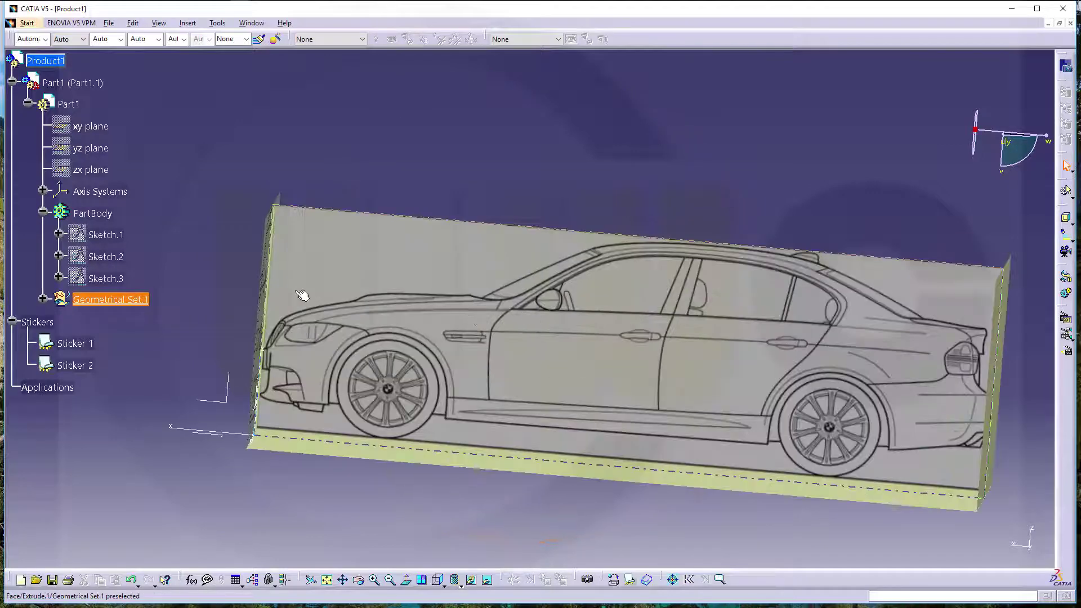
{"action": "middle_click_drag", "start_coordinate": [438, 399], "coordinate": [559, 415]}
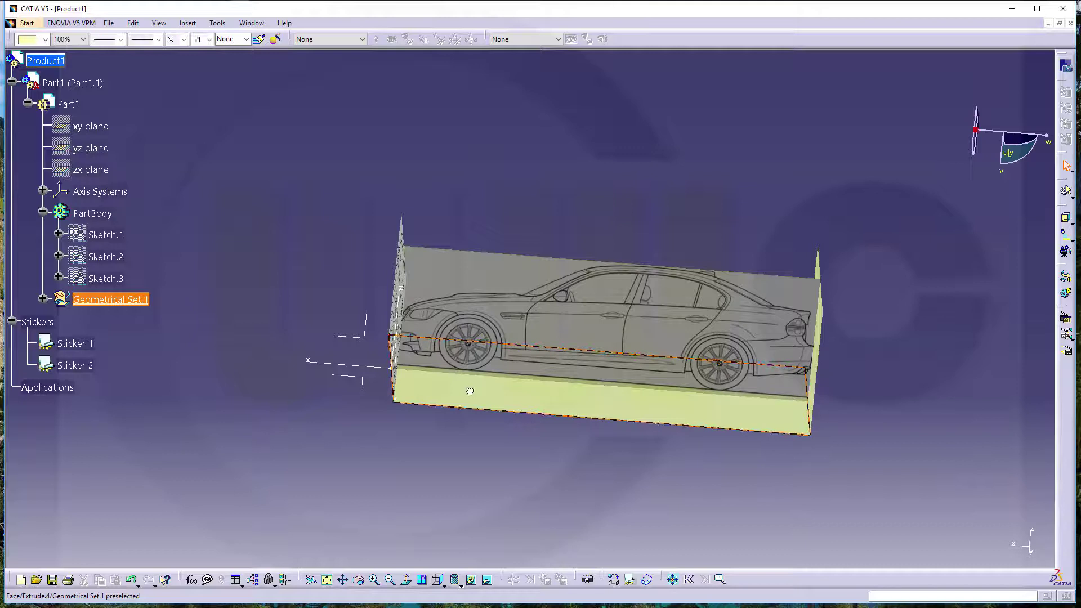
{"action": "left_click", "coordinate": [543, 397]}
Apply the bmw_top_p image as a third sticker on the box's bottom face
{"action": "left_click", "coordinate": [631, 581]}
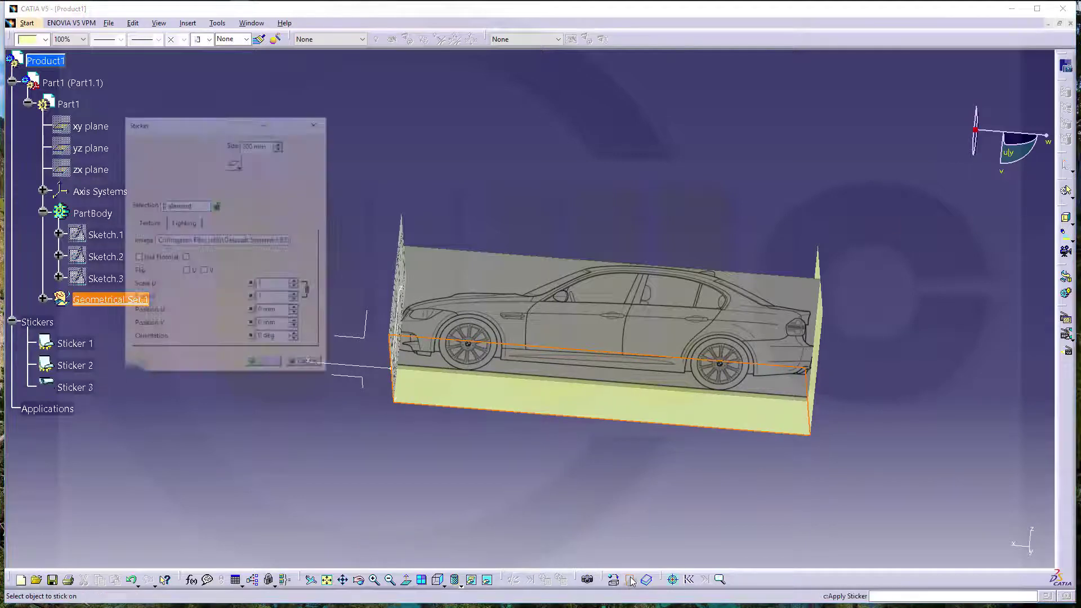
{"action": "left_click", "coordinate": [301, 242]}
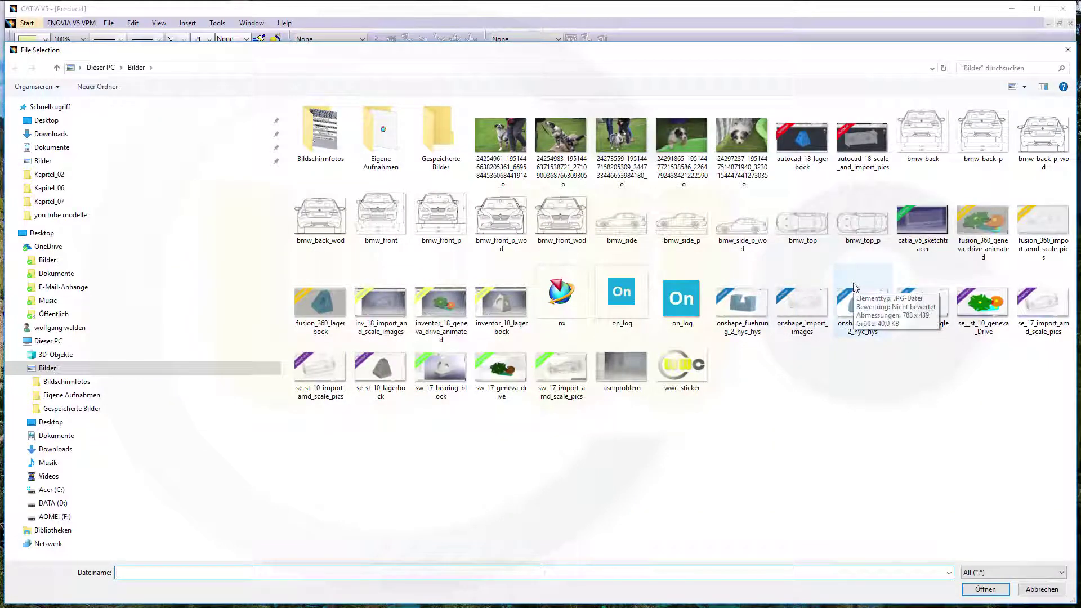
{"action": "left_click", "coordinate": [863, 223]}
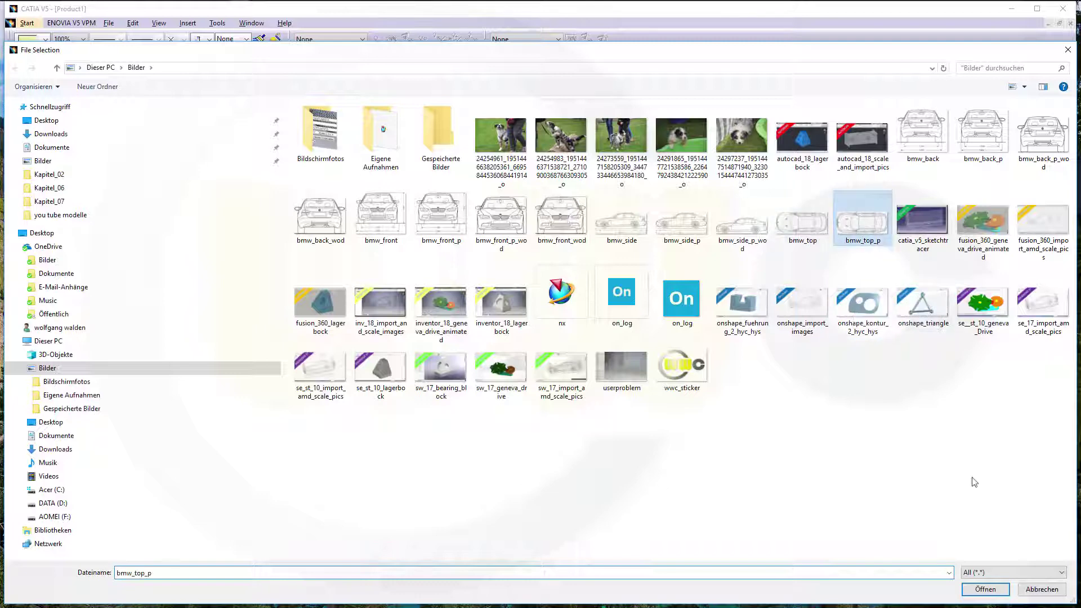
{"action": "left_click", "coordinate": [985, 589]}
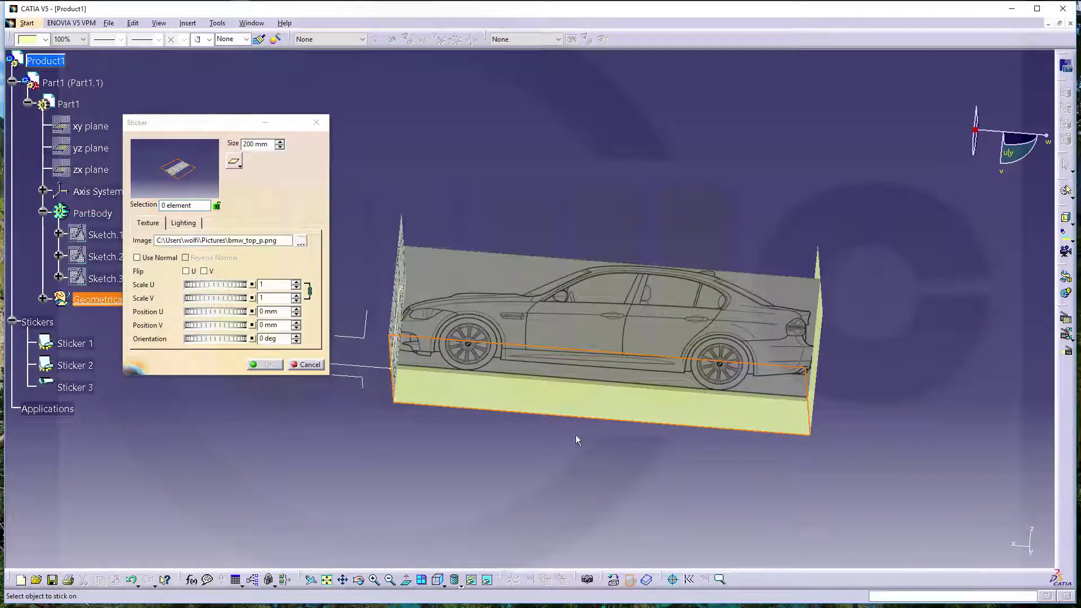
{"action": "left_click", "coordinate": [536, 394]}
{"action": "middle_click_drag", "start_coordinate": [497, 449], "coordinate": [461, 454]}
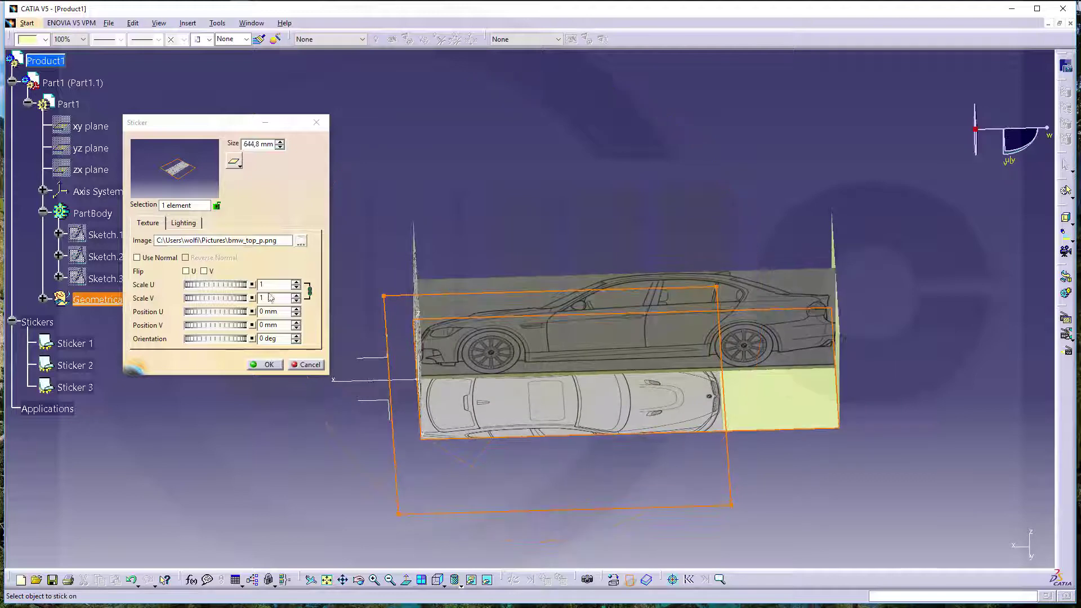
Flip the top-view sticker along both U and V and shift it to Position U 108,7 mm
{"action": "left_click", "coordinate": [186, 272]}
{"action": "left_click", "coordinate": [206, 271]}
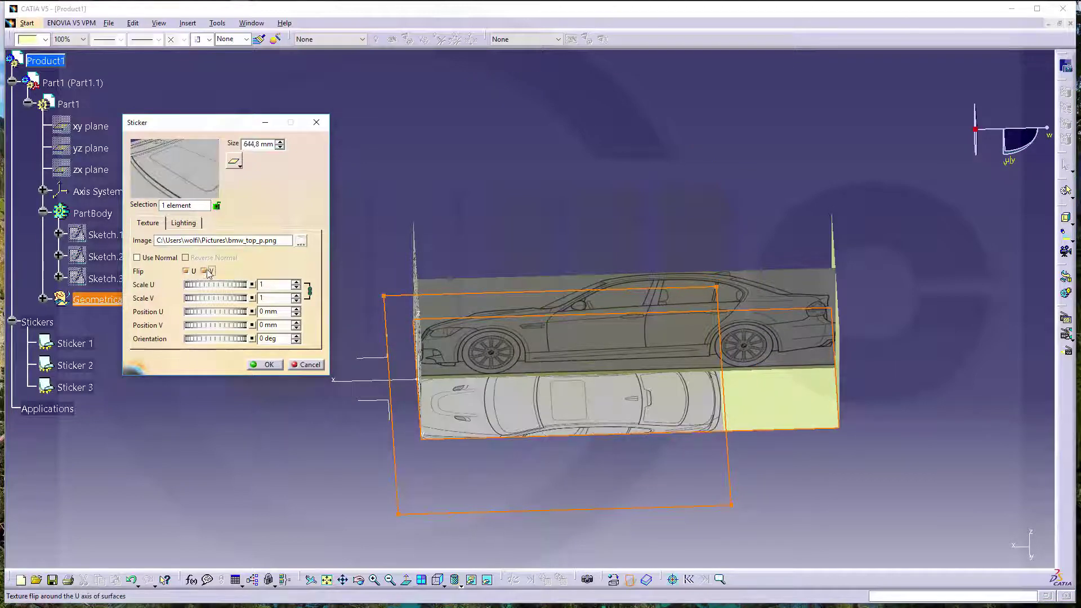
{"action": "middle_click_drag", "start_coordinate": [555, 393], "coordinate": [578, 427]}
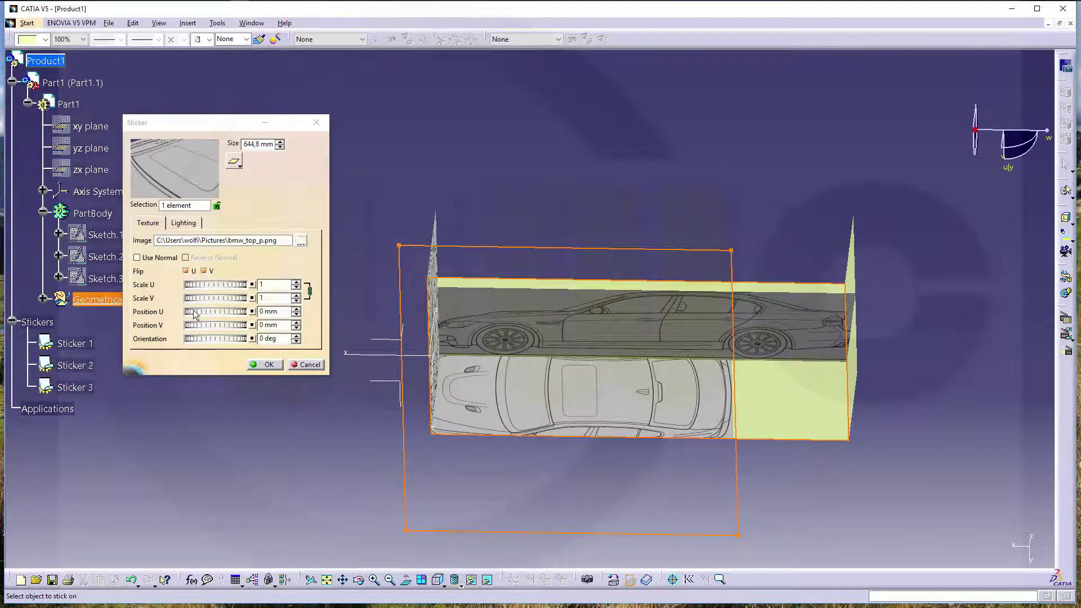
{"action": "left_click_drag", "start_coordinate": [195, 314], "coordinate": [276, 321]}
{"action": "left_click_drag", "start_coordinate": [191, 319], "coordinate": [260, 323]}
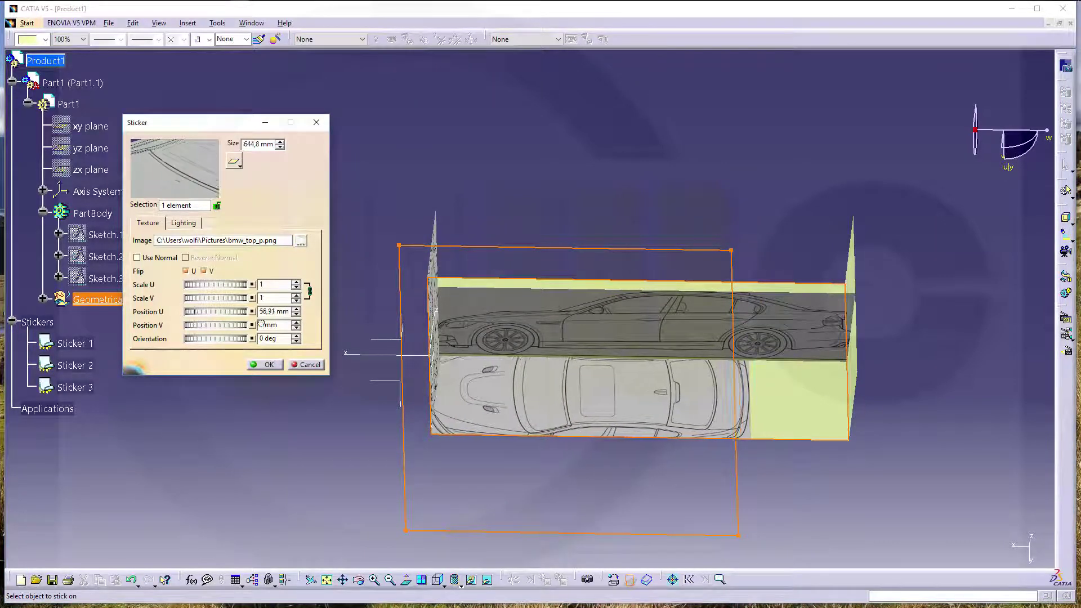
{"action": "left_click_drag", "start_coordinate": [191, 319], "coordinate": [76, 312]}
From a top-down view, place the car sticker at 199 mm U and 222,9 mm V, scaled to 1,204
{"action": "middle_click_drag", "start_coordinate": [379, 361], "coordinate": [484, 454]}
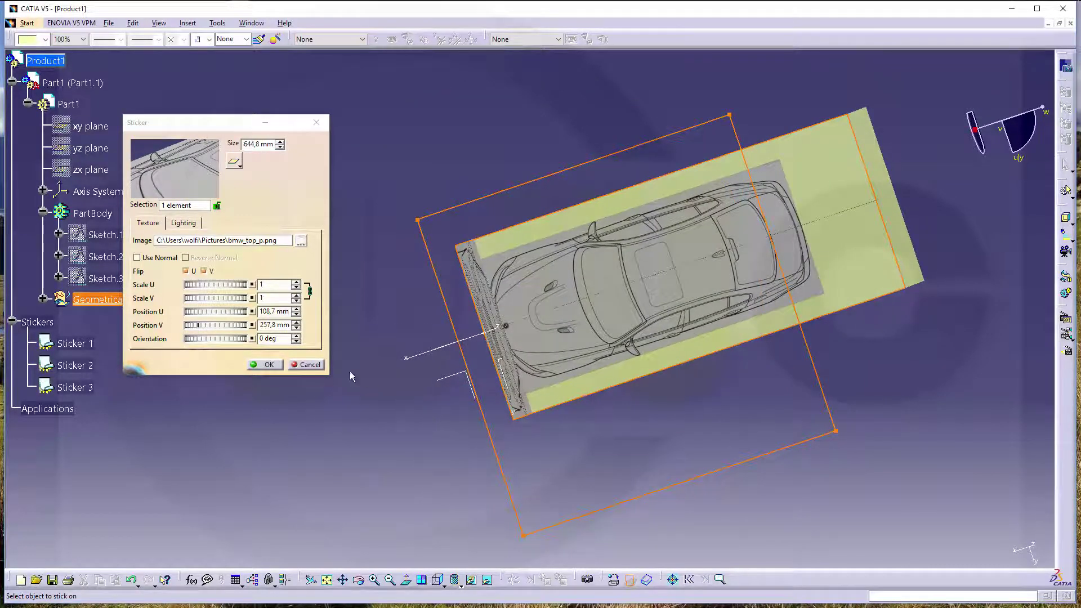
{"action": "left_click_drag", "start_coordinate": [199, 309], "coordinate": [296, 315]}
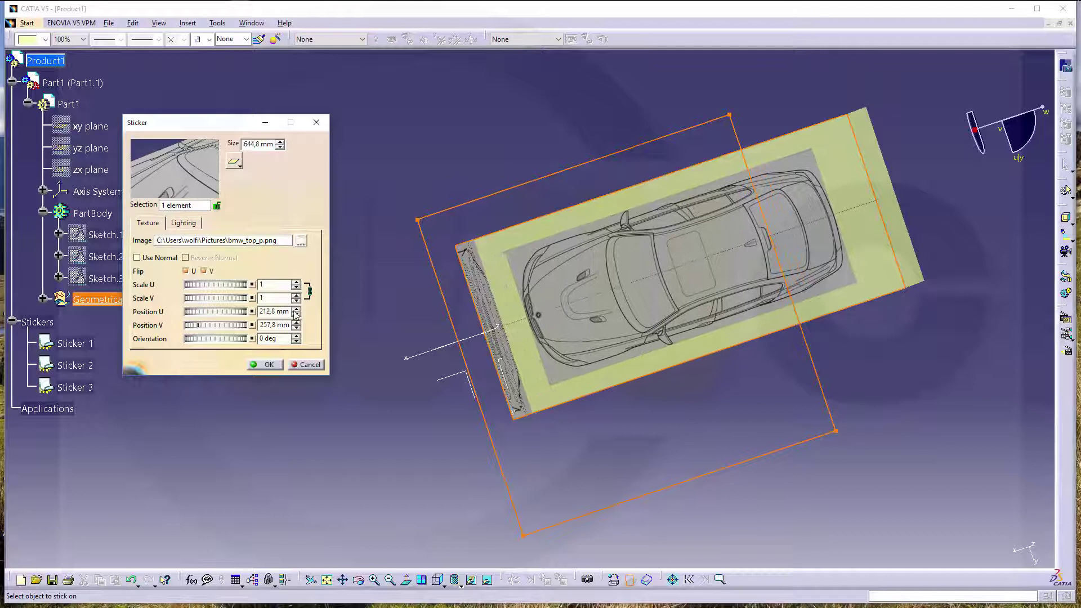
{"action": "left_click_drag", "start_coordinate": [208, 313], "coordinate": [260, 313]}
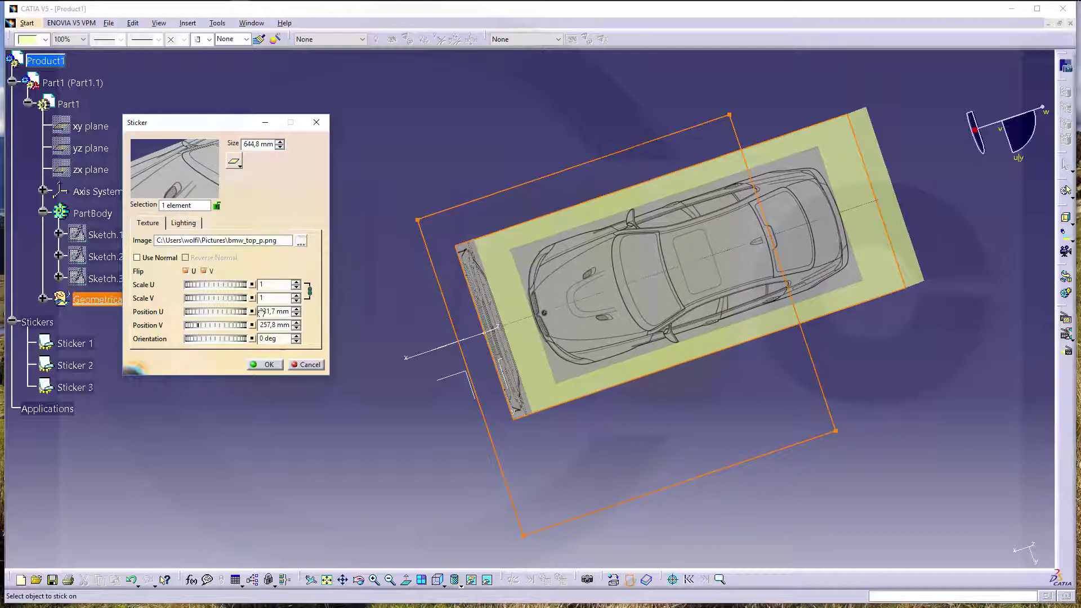
{"action": "left_click_drag", "start_coordinate": [198, 285], "coordinate": [249, 286]}
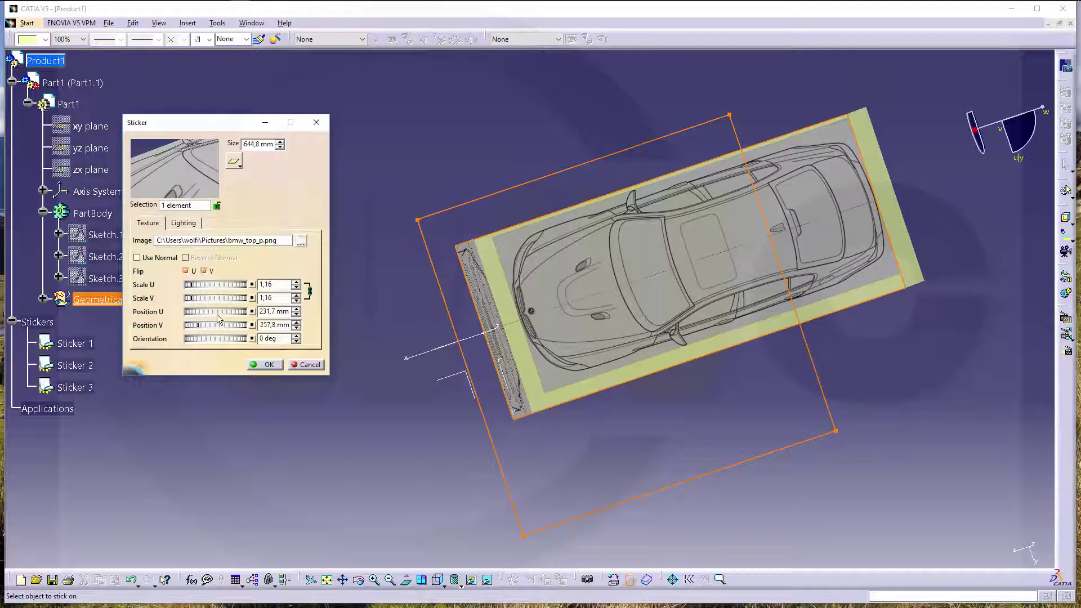
{"action": "left_click_drag", "start_coordinate": [200, 325], "coordinate": [186, 324]}
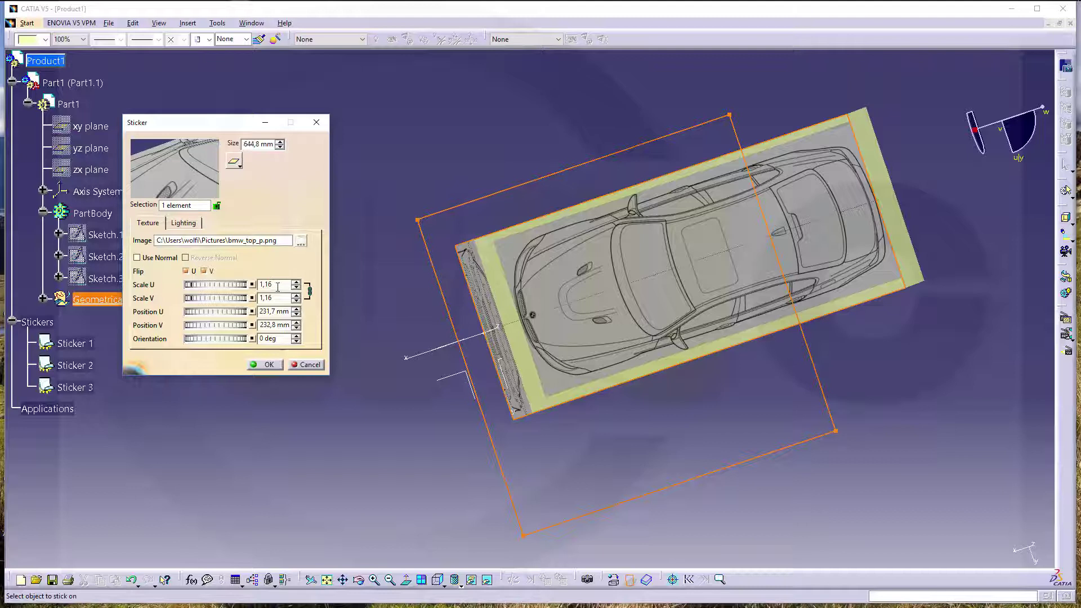
{"action": "left_click", "coordinate": [310, 291]}
{"action": "left_click_drag", "start_coordinate": [201, 312], "coordinate": [214, 312]}
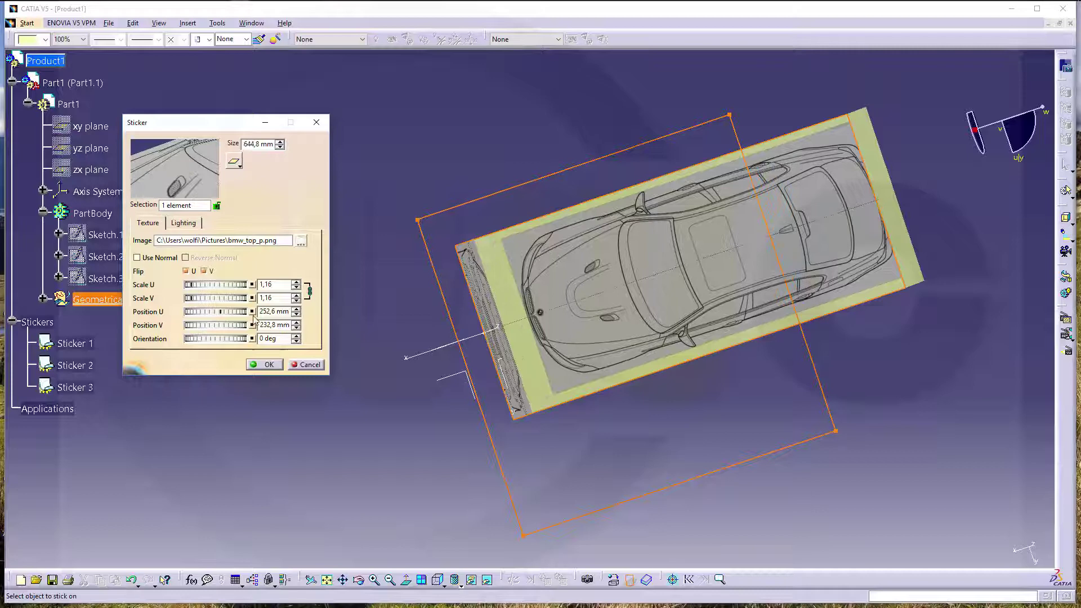
{"action": "left_click_drag", "start_coordinate": [236, 317], "coordinate": [113, 311]}
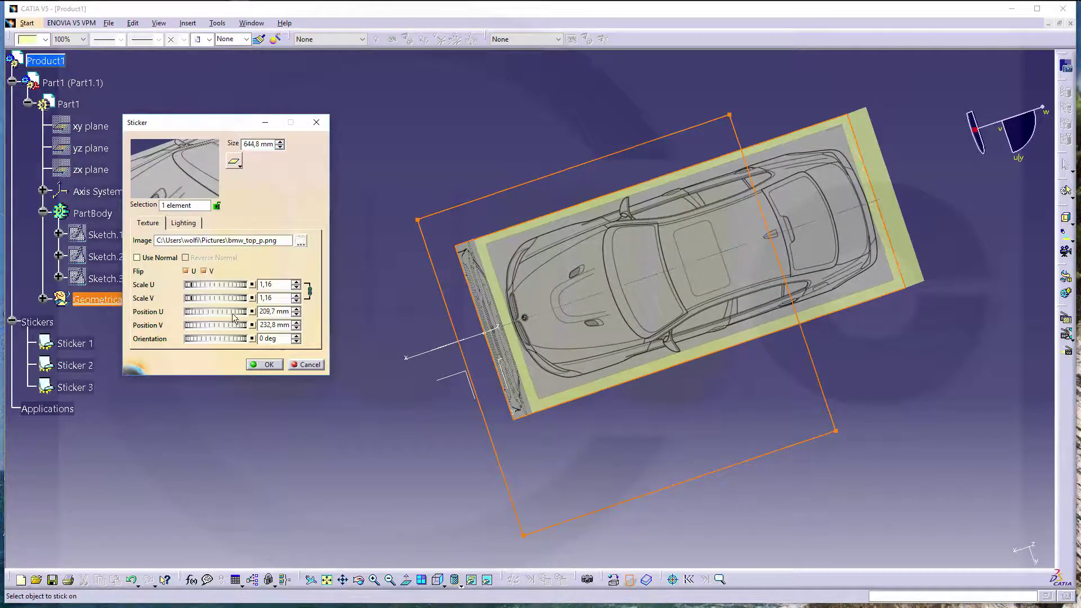
{"action": "left_click_drag", "start_coordinate": [232, 313], "coordinate": [201, 312]}
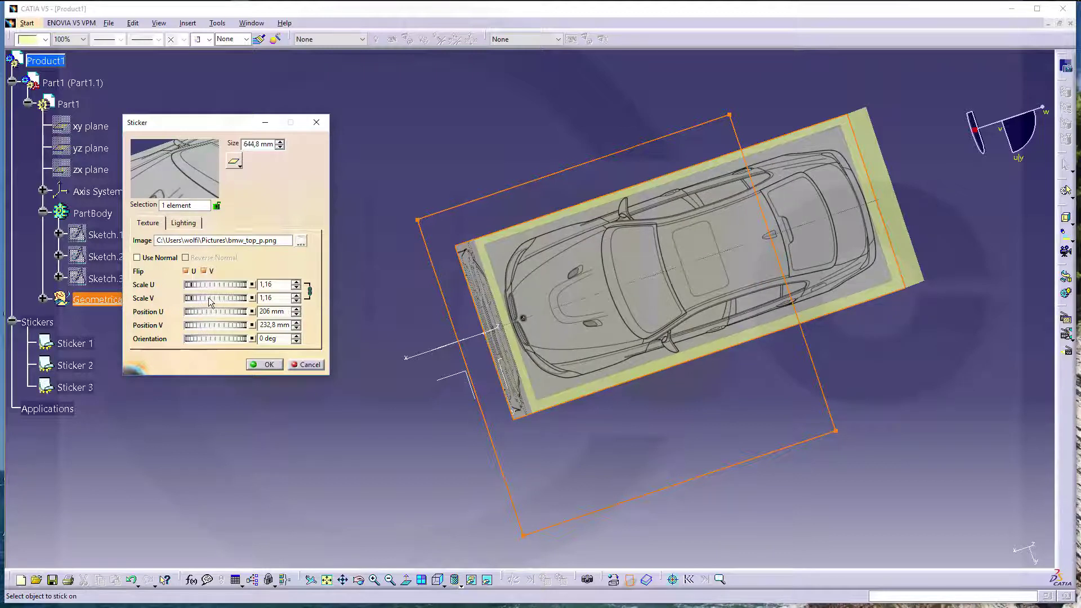
{"action": "left_click_drag", "start_coordinate": [209, 299], "coordinate": [242, 324]}
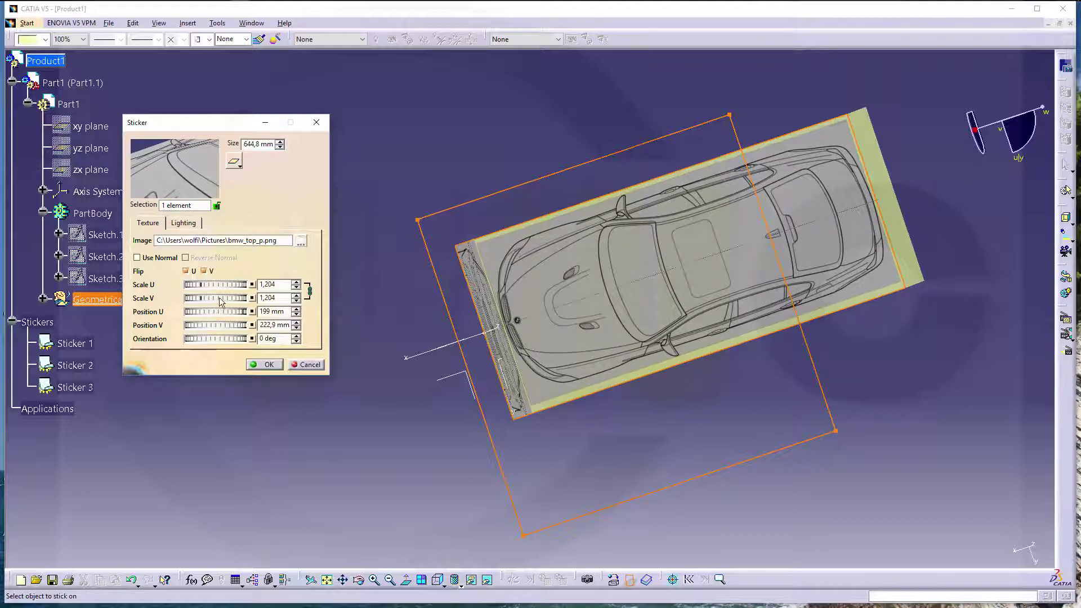
Scale the top sticker to 1,215 by 1,297, move it to 205,1 mm V, and apply it
{"action": "left_click_drag", "start_coordinate": [219, 298], "coordinate": [224, 300]}
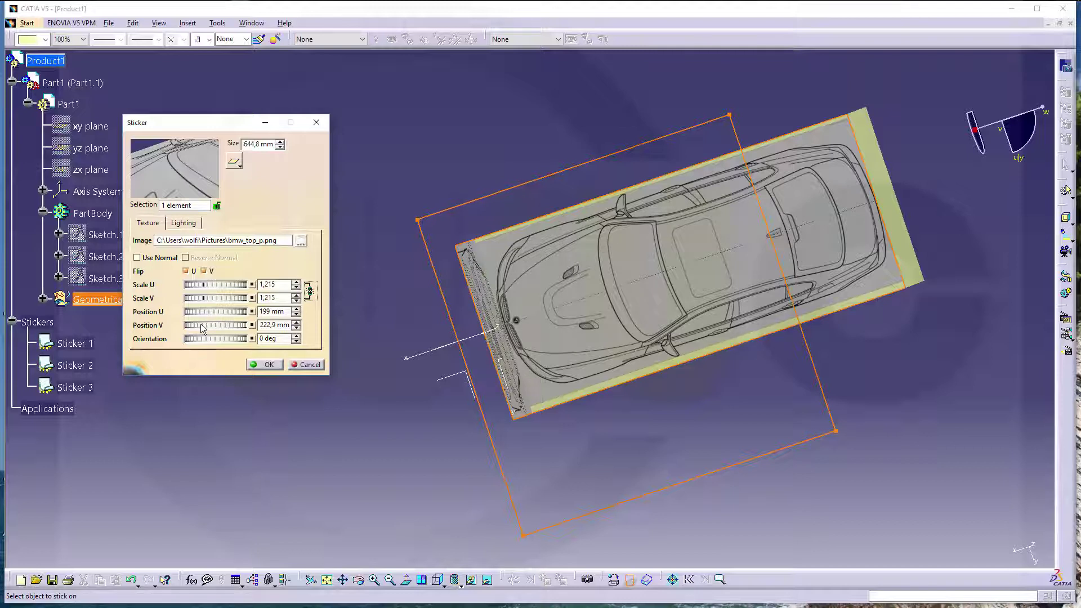
{"action": "left_click_drag", "start_coordinate": [200, 323], "coordinate": [216, 299]}
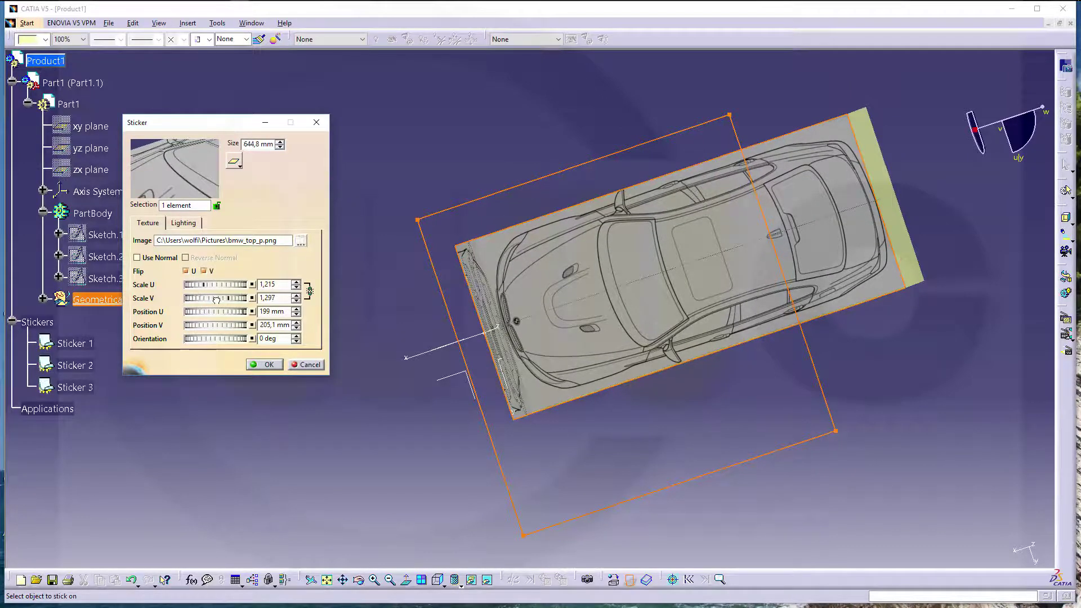
{"action": "left_click", "coordinate": [263, 365]}
Reopen Sticker 3 for editing and view the whole car from the Top standard view
{"action": "middle_click_drag", "start_coordinate": [581, 362], "coordinate": [467, 393]}
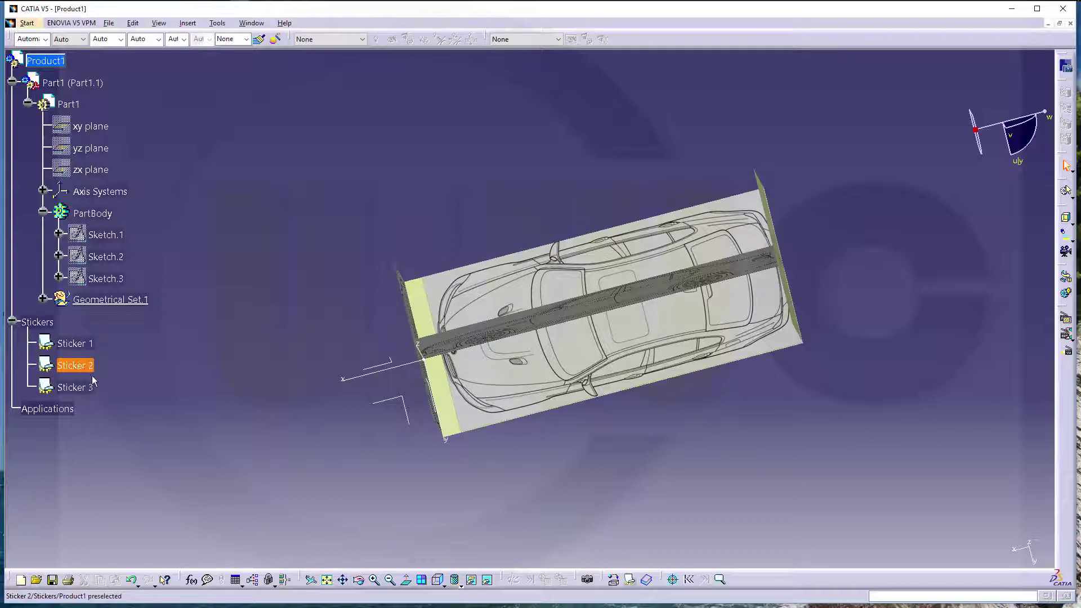
{"action": "double_click", "coordinate": [79, 387]}
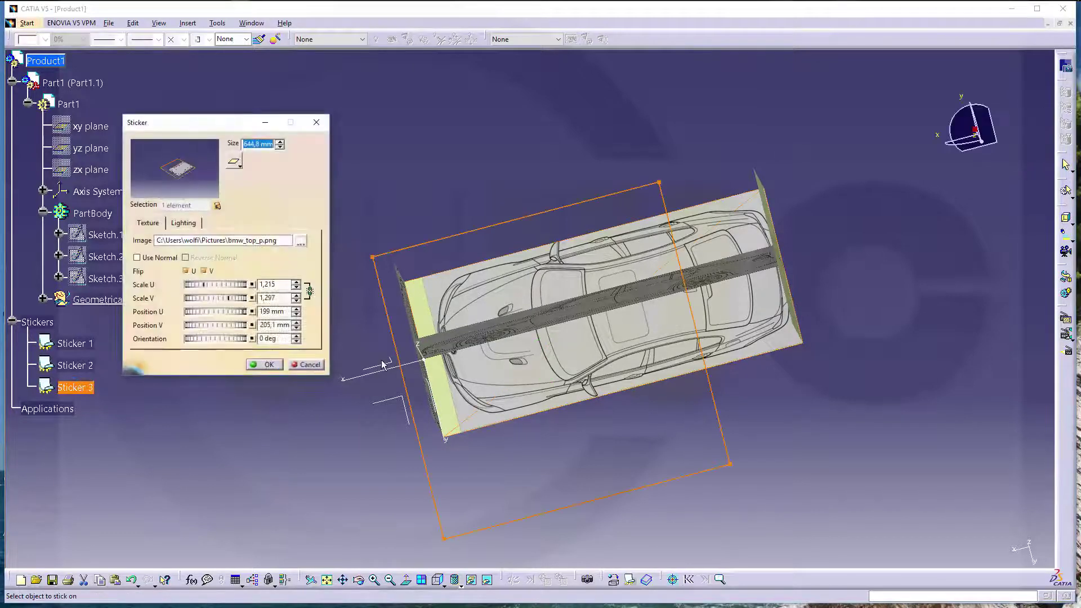
{"action": "left_click", "coordinate": [443, 585]}
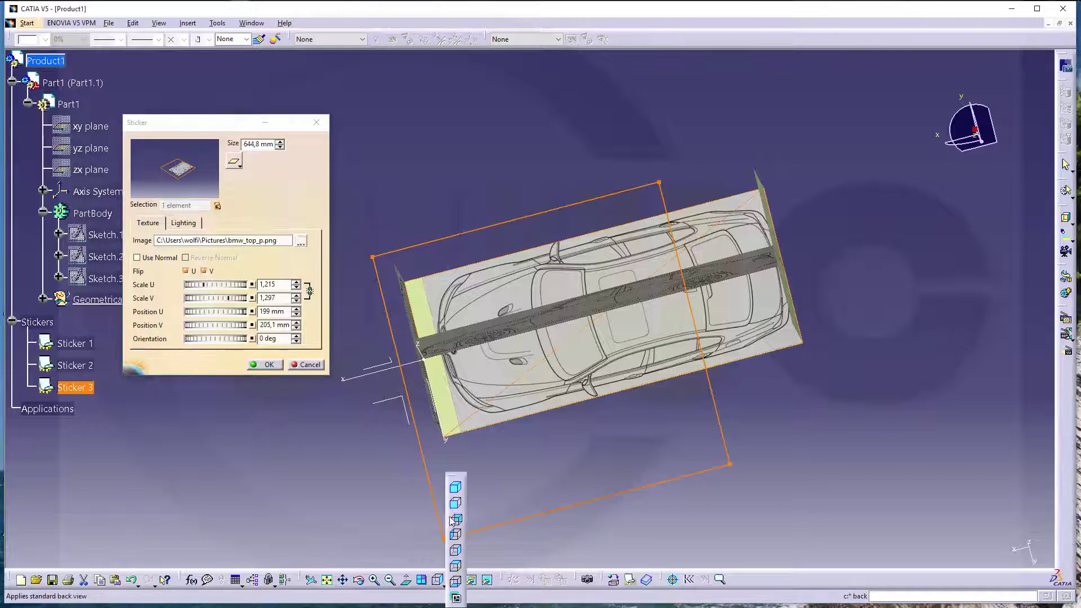
{"action": "left_click", "coordinate": [457, 566]}
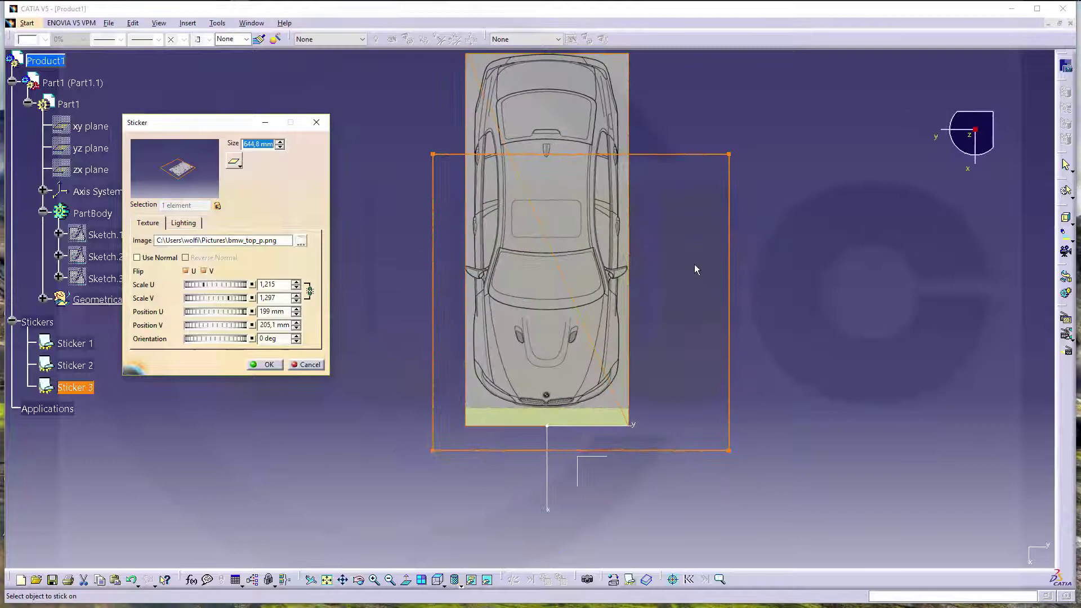
{"action": "middle_click_drag", "start_coordinate": [690, 263], "coordinate": [670, 384]}
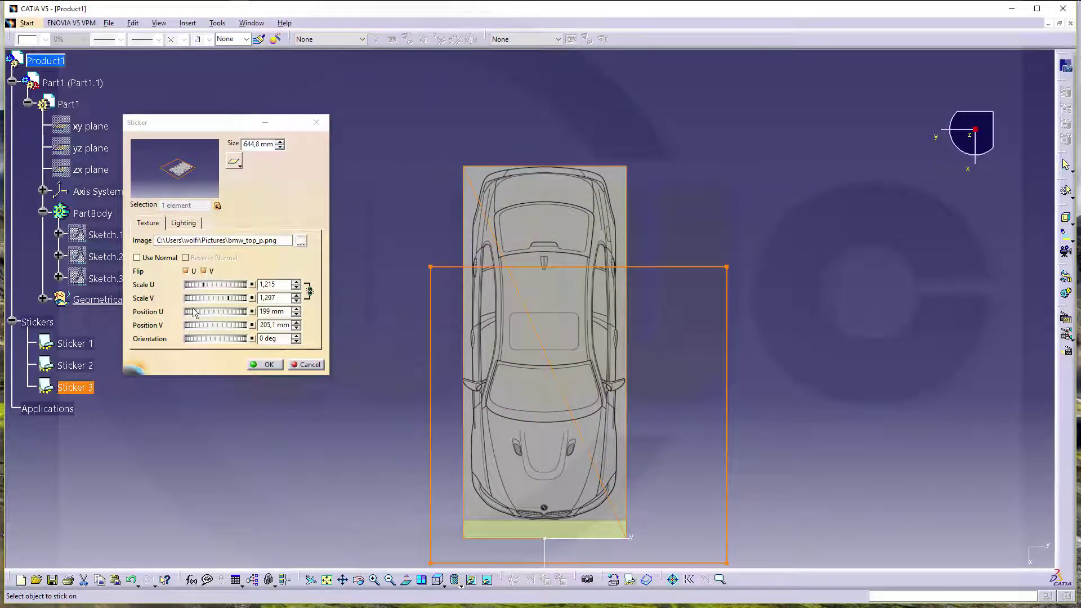
Set the top sticker to Position U 169,5 mm and Scale U 1,275, then apply it
{"action": "left_click_drag", "start_coordinate": [197, 314], "coordinate": [222, 312]}
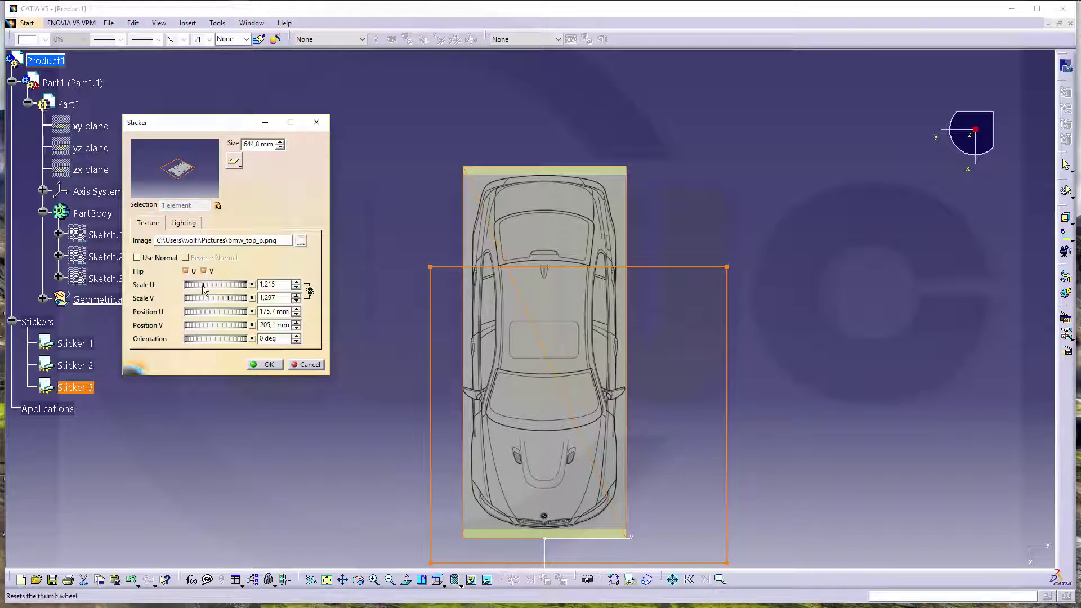
{"action": "mouse_move", "coordinate": [207, 285]}
{"action": "left_mouse_down"}
{"action": "mouse_move", "coordinate": [217, 285]}
{"action": "mouse_move", "coordinate": [203, 313]}
{"action": "mouse_move", "coordinate": [211, 284]}
{"action": "left_mouse_up"}
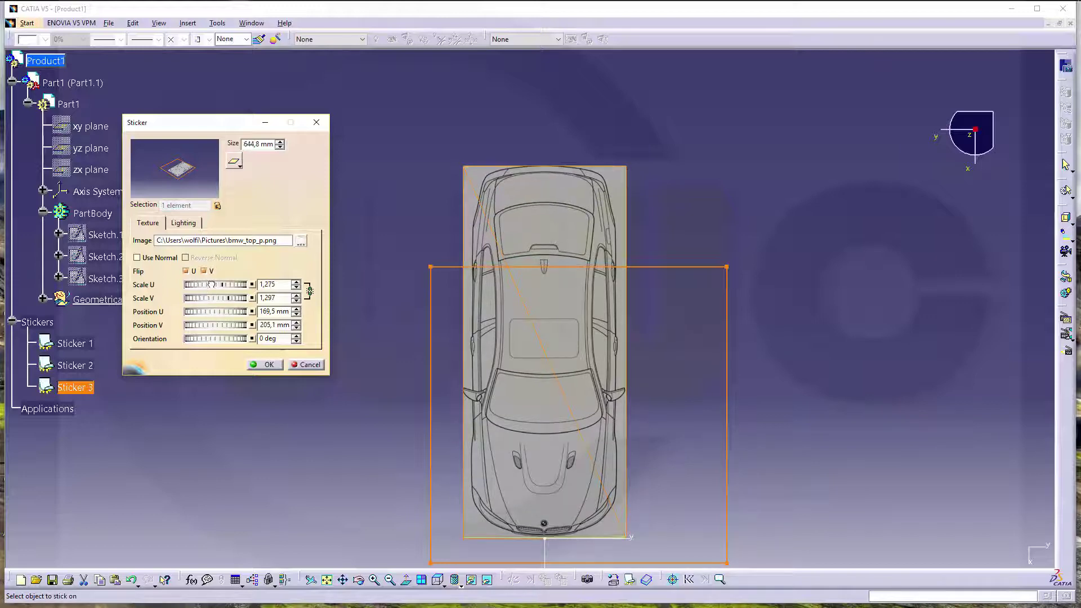
{"action": "left_click", "coordinate": [264, 365]}
Reopen Sticker 2 for editing and view the car from the Right standard view
{"action": "middle_click_drag", "start_coordinate": [683, 408], "coordinate": [549, 204]}
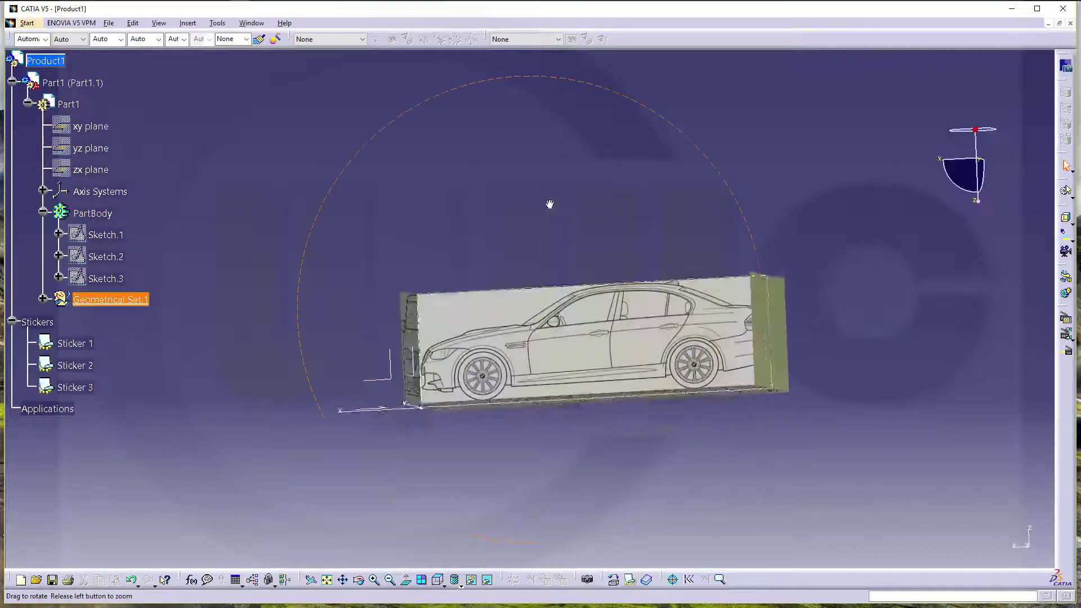
{"action": "double_click", "coordinate": [63, 365]}
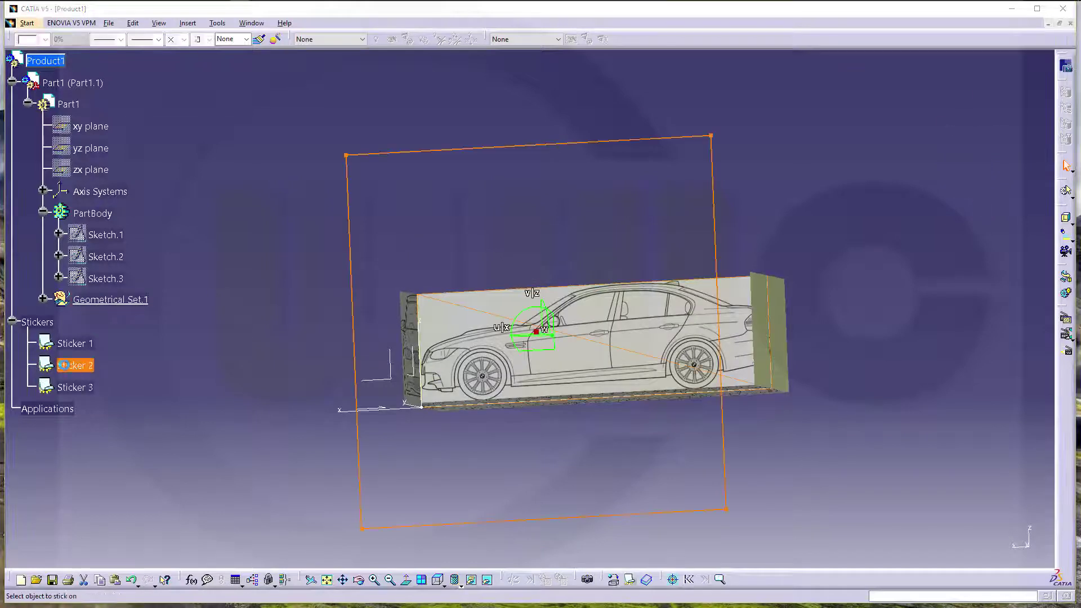
{"action": "middle_click_drag", "start_coordinate": [791, 328], "coordinate": [783, 364]}
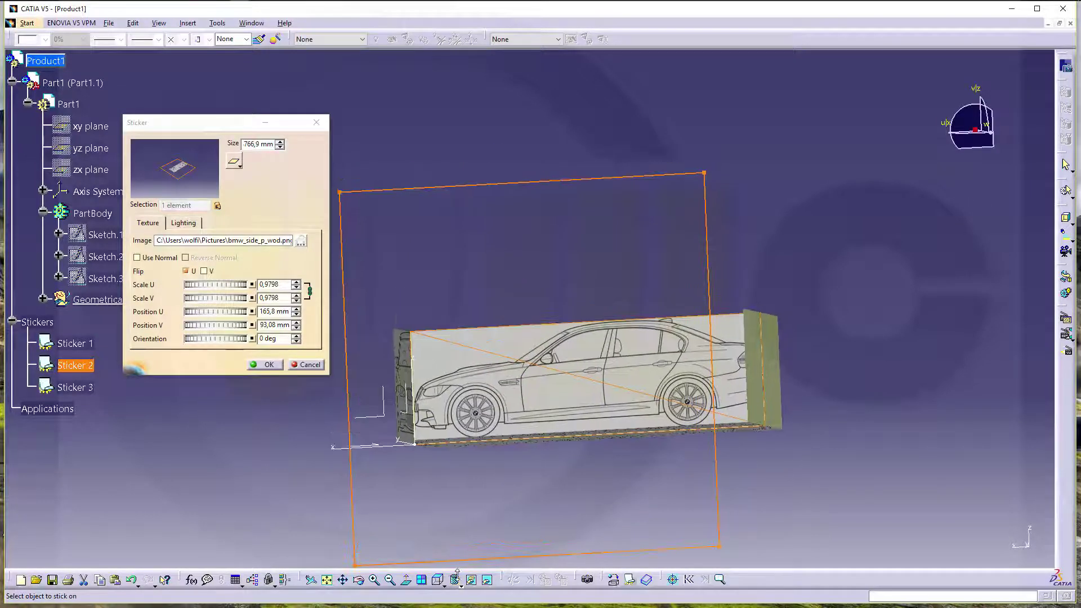
{"action": "left_click", "coordinate": [459, 585]}
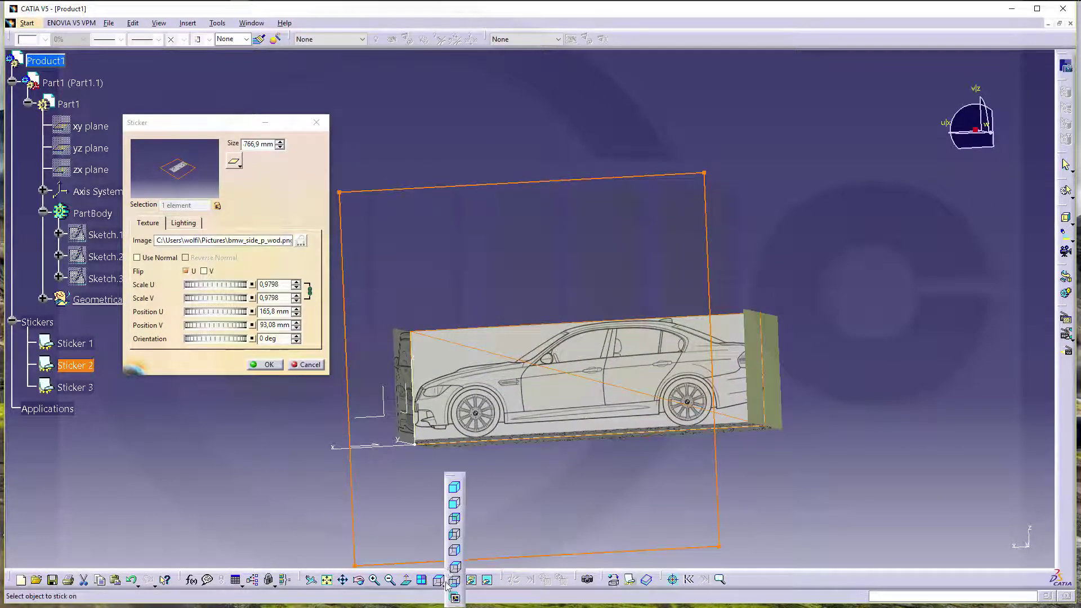
{"action": "left_click", "coordinate": [454, 507]}
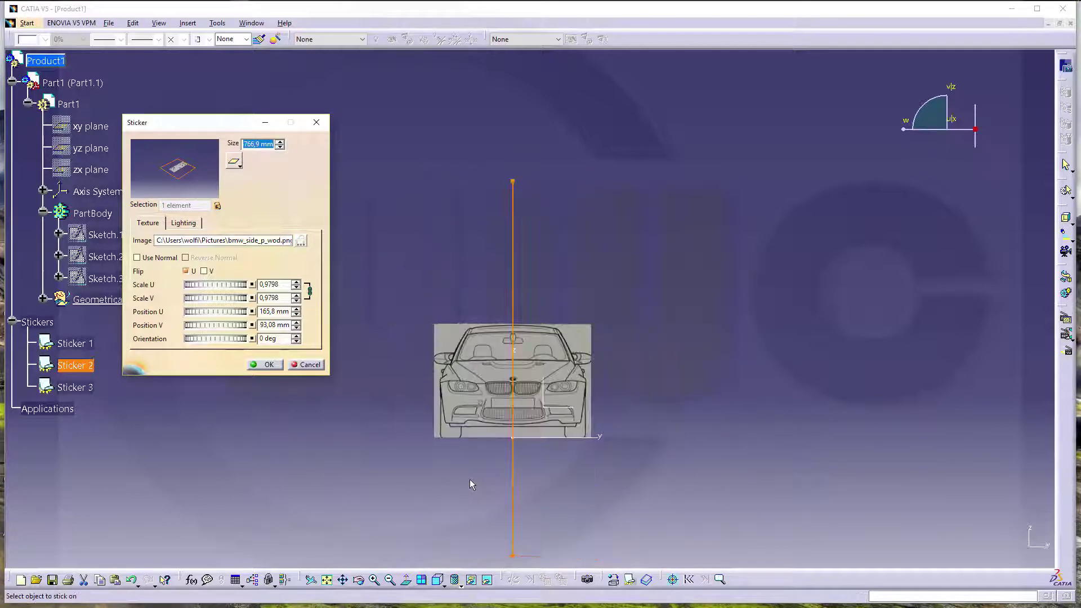
{"action": "left_click", "coordinate": [455, 580]}
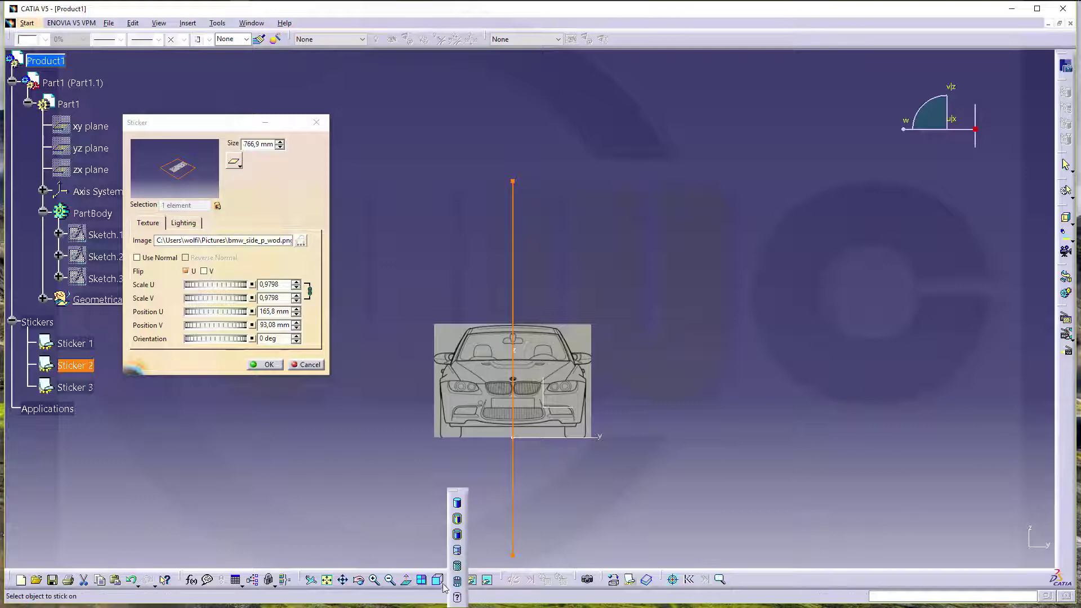
{"action": "left_click", "coordinate": [438, 581]}
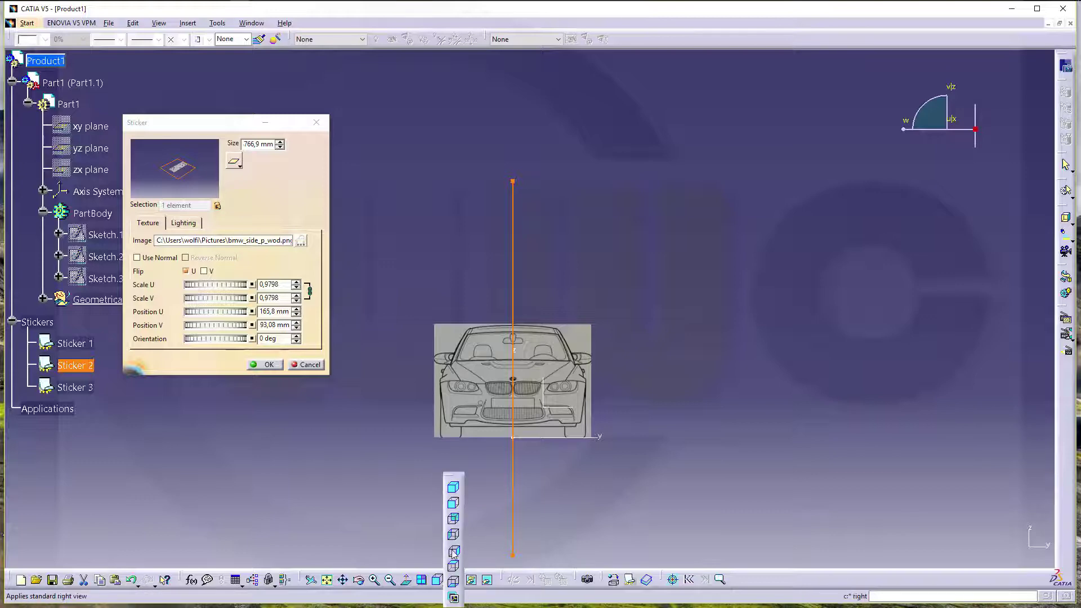
{"action": "left_click", "coordinate": [454, 552]}
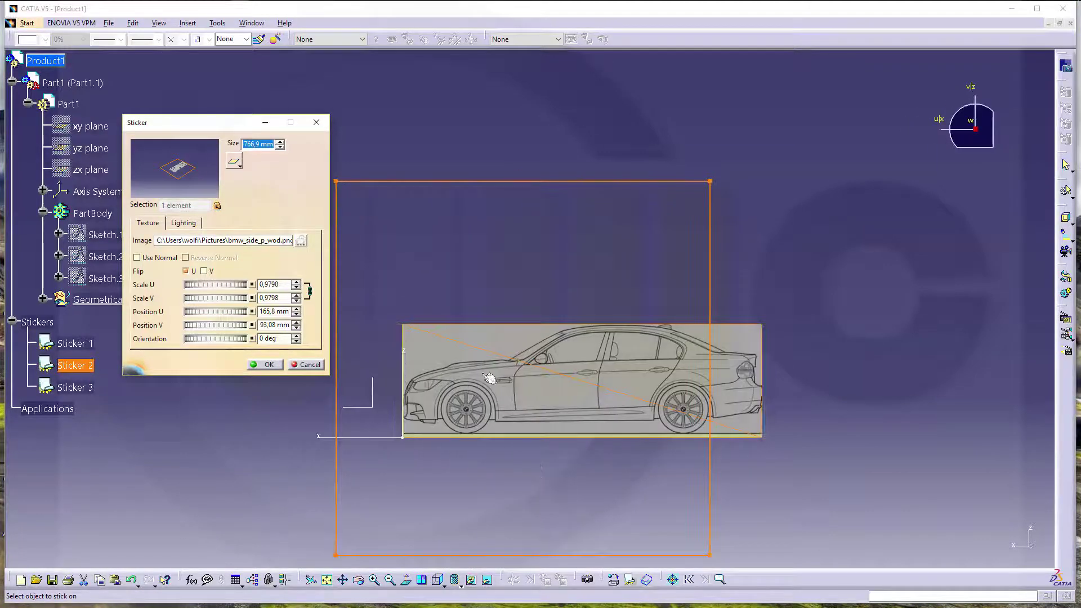
Unlink U/V scaling, set Scale V to 1,026 and Position V to 114,7 mm, then apply
{"action": "left_click", "coordinate": [309, 293]}
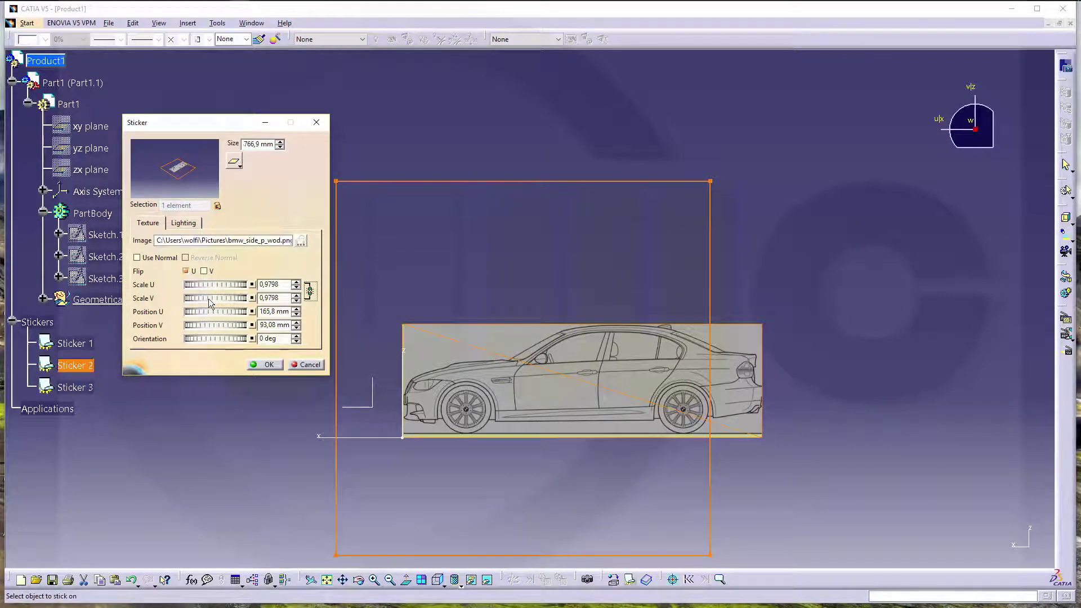
{"action": "left_click_drag", "start_coordinate": [211, 300], "coordinate": [192, 332]}
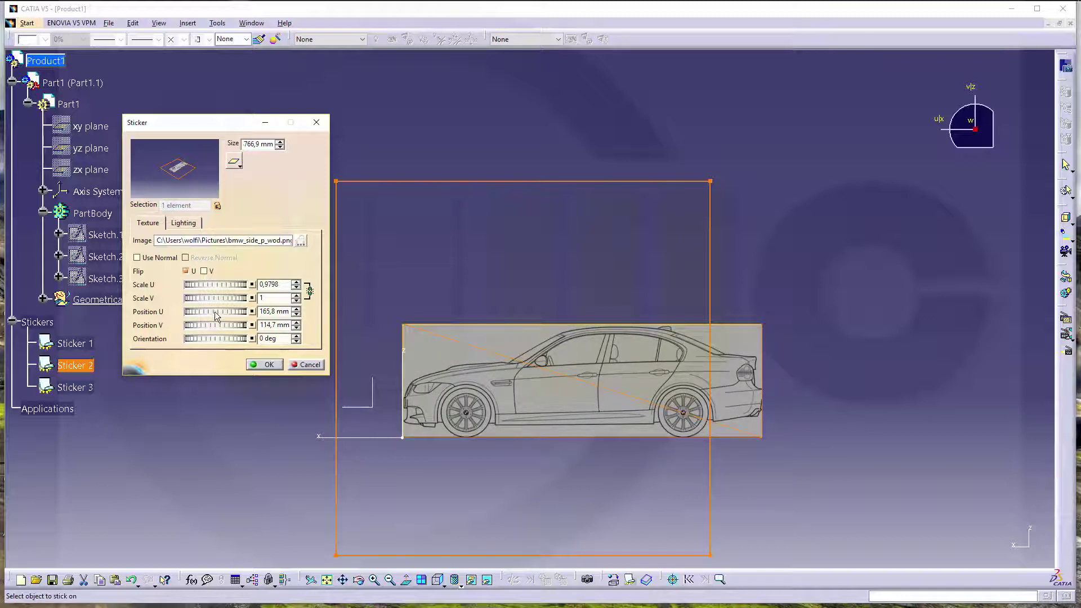
{"action": "left_click_drag", "start_coordinate": [209, 299], "coordinate": [219, 299]}
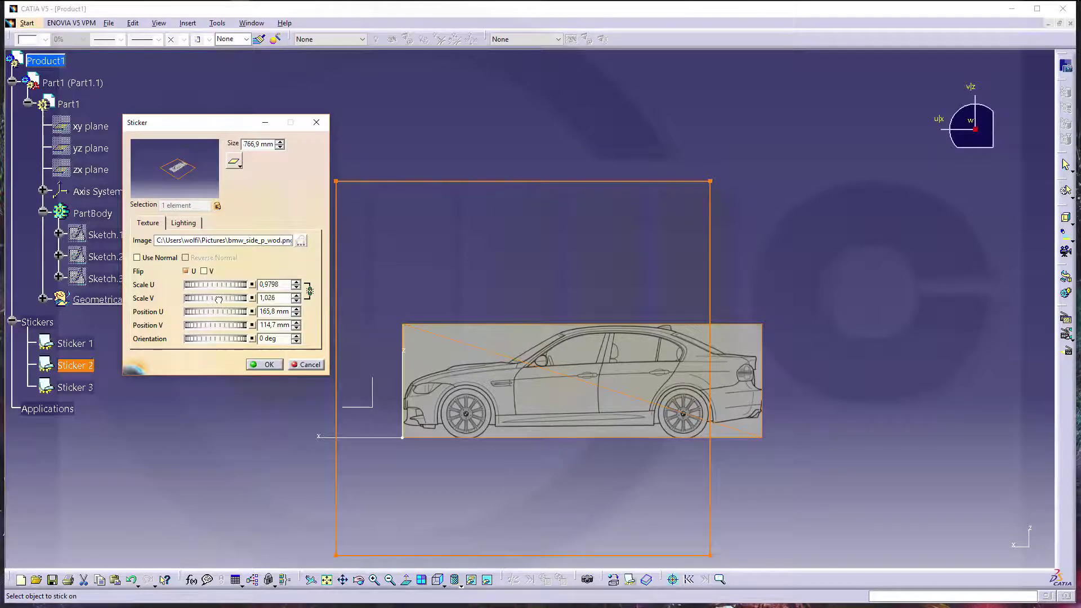
{"action": "left_click", "coordinate": [269, 365]}
{"action": "middle_click_drag", "start_coordinate": [679, 342], "coordinate": [721, 447]}
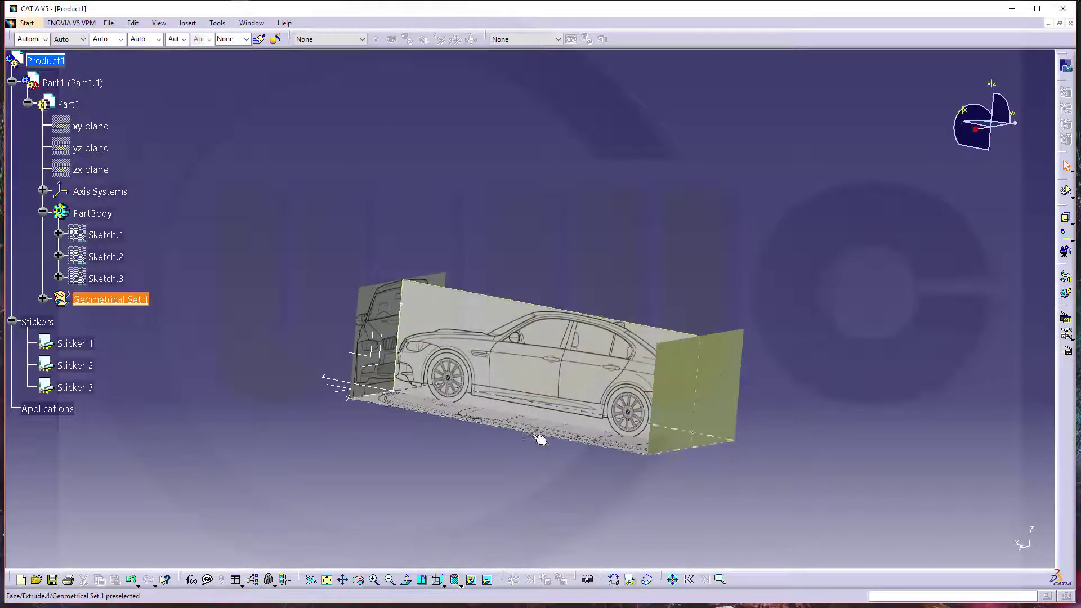
Start a new sticker using the bmw_back_wod.jpg image file
{"action": "middle_click_drag", "start_coordinate": [540, 439], "coordinate": [697, 259]}
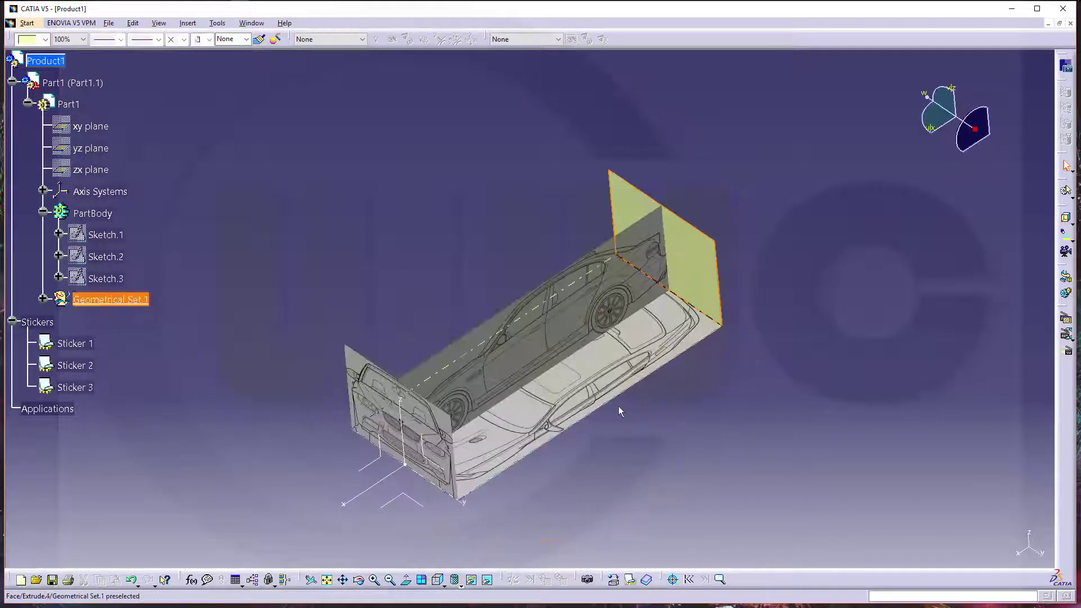
{"action": "left_click", "coordinate": [630, 579]}
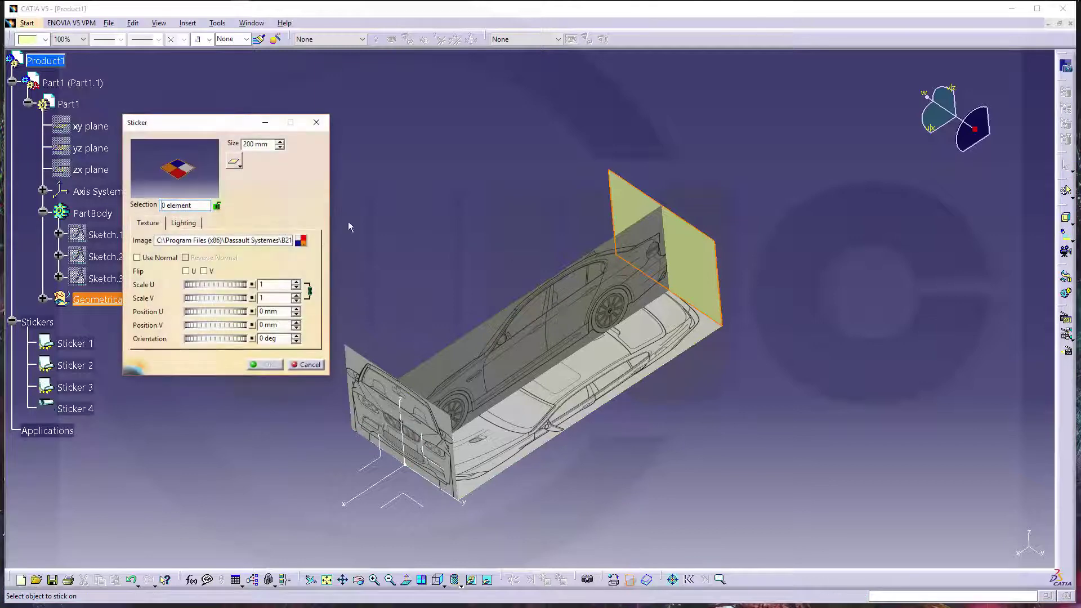
{"action": "left_click", "coordinate": [300, 241]}
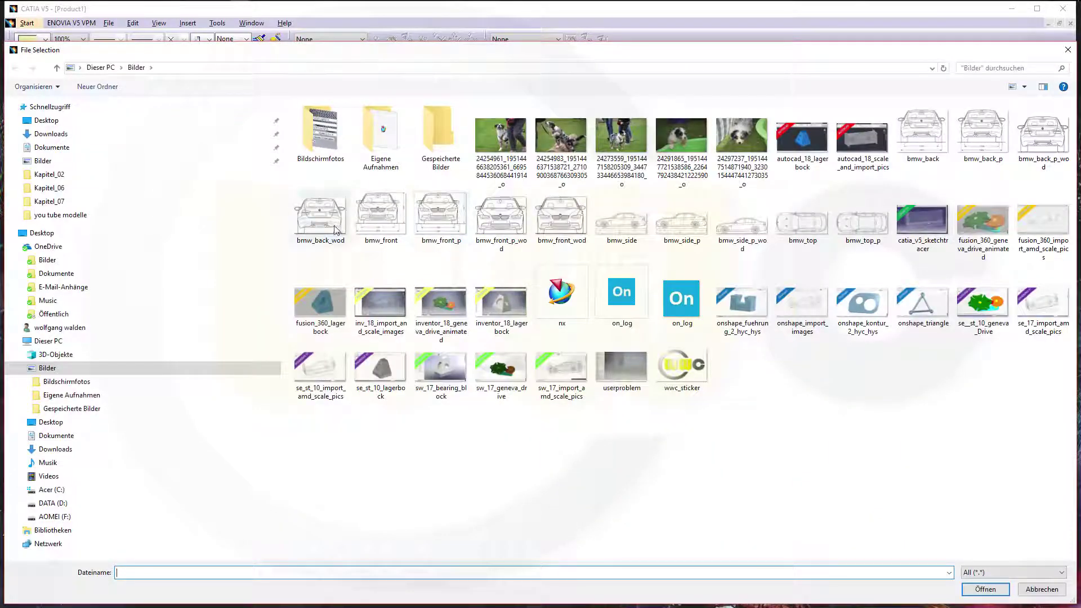
{"action": "left_click", "coordinate": [320, 217]}
{"action": "left_click", "coordinate": [986, 589]}
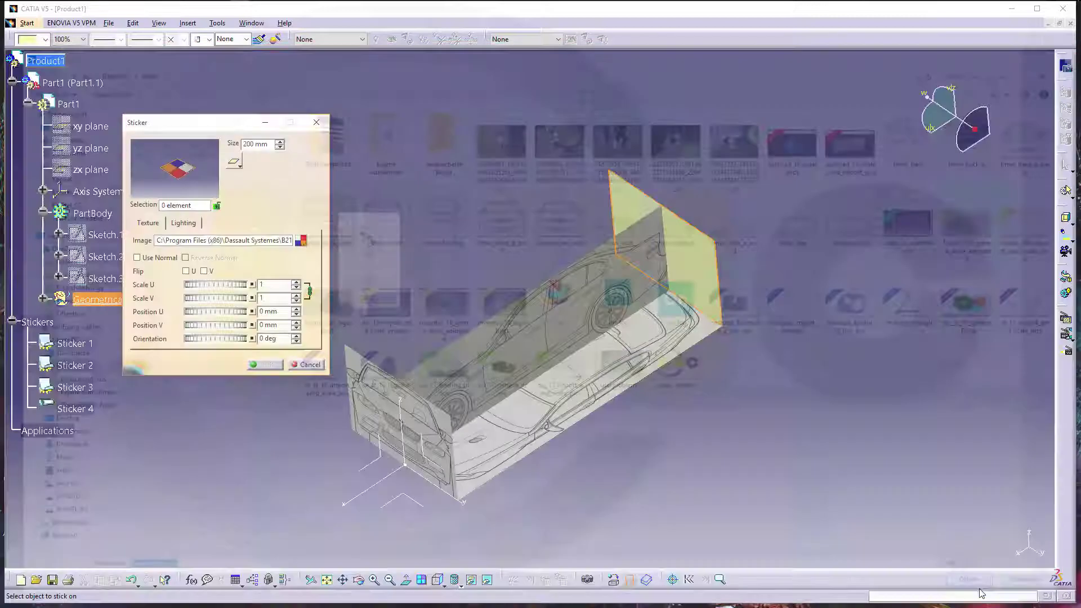
Stick the rear-view image onto the yellow rear plane and turn the model to face it
{"action": "left_click", "coordinate": [701, 279]}
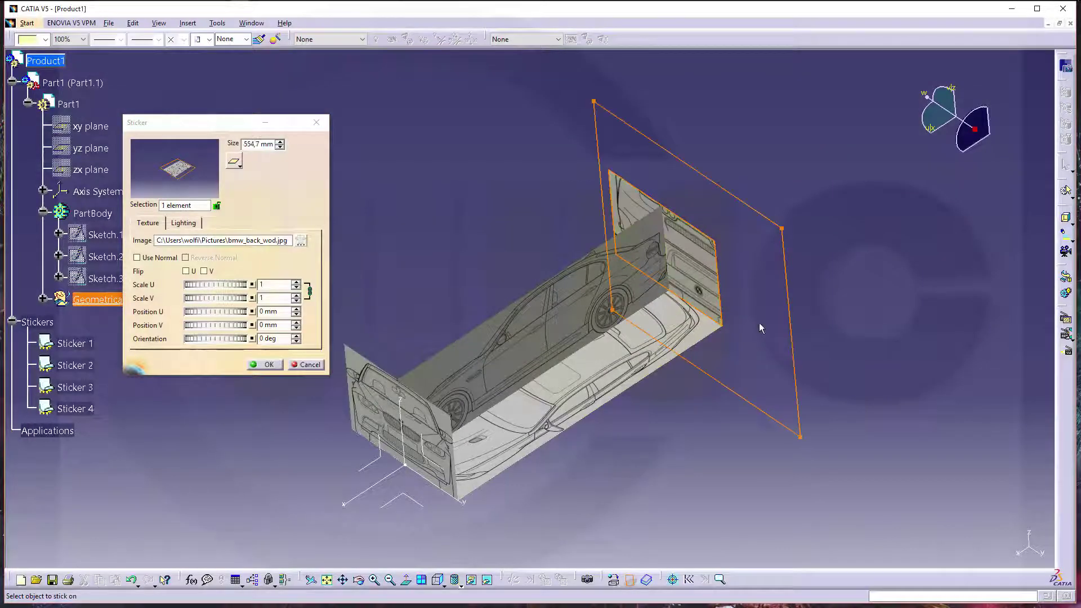
{"action": "middle_click_drag", "start_coordinate": [419, 261], "coordinate": [580, 315]}
{"action": "left_click", "coordinate": [267, 144]}
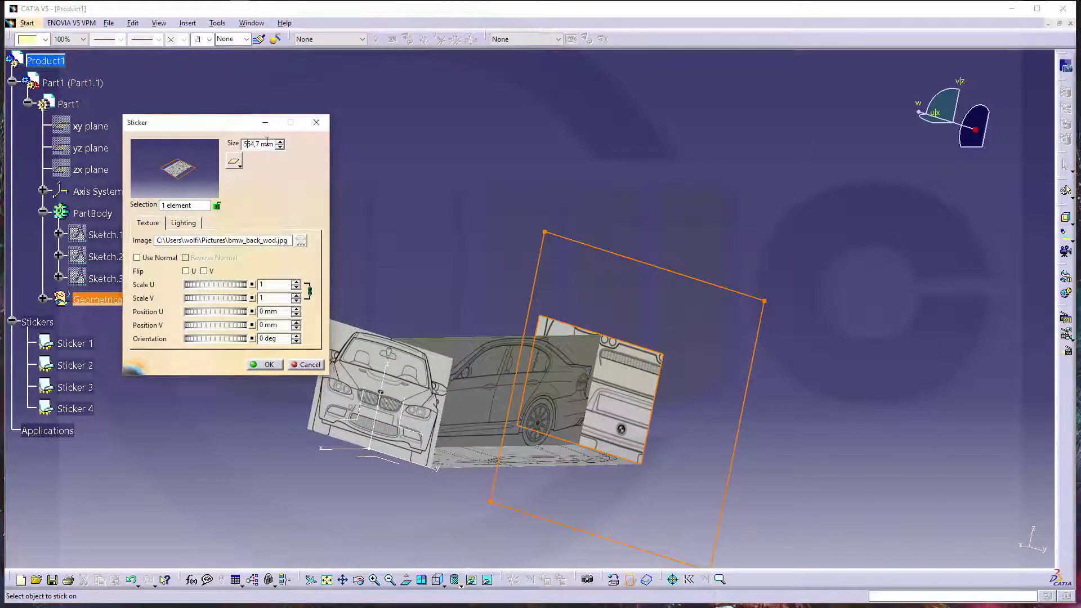
Clear the sticker size value, flip the rear sticker in U and V, and enlarge it
{"action": "key", "text": "Home"}
{"action": "key", "text": "Delete"}
{"action": "key", "text": "Delete"}
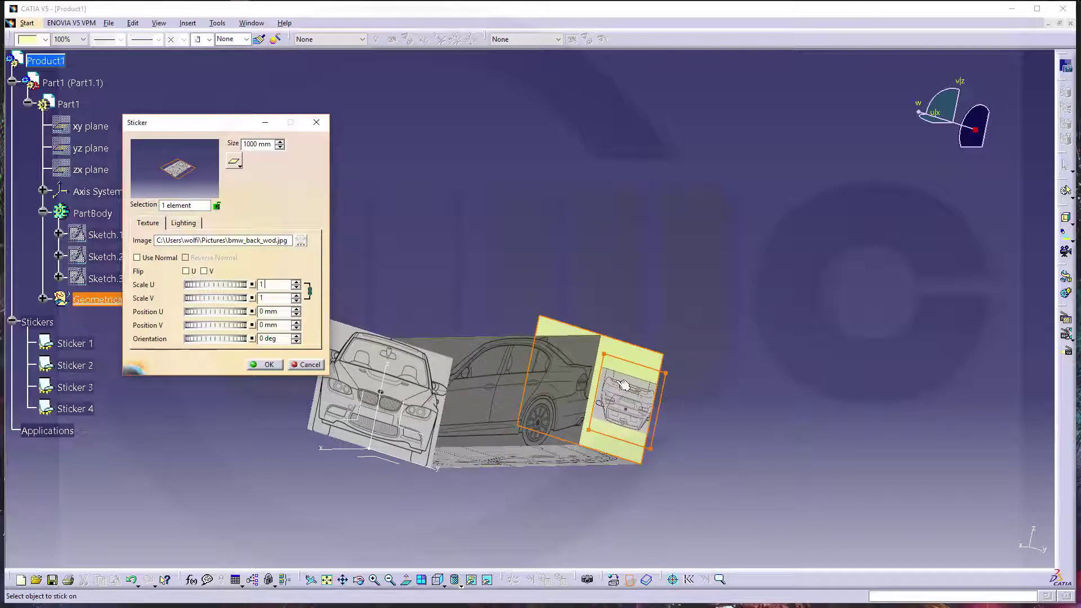
{"action": "left_click", "coordinate": [186, 271]}
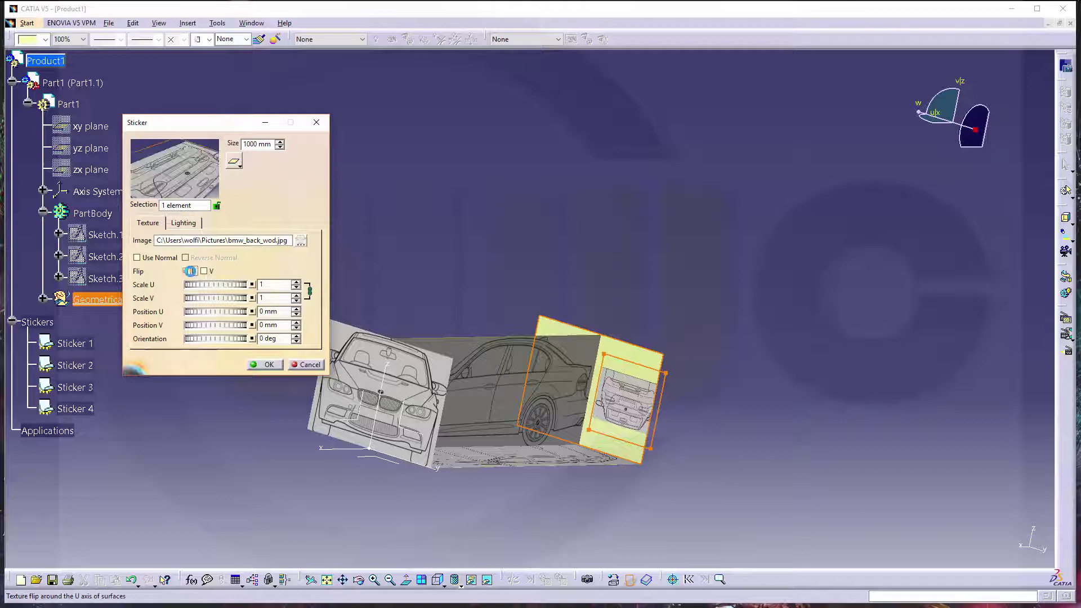
{"action": "left_click", "coordinate": [204, 271]}
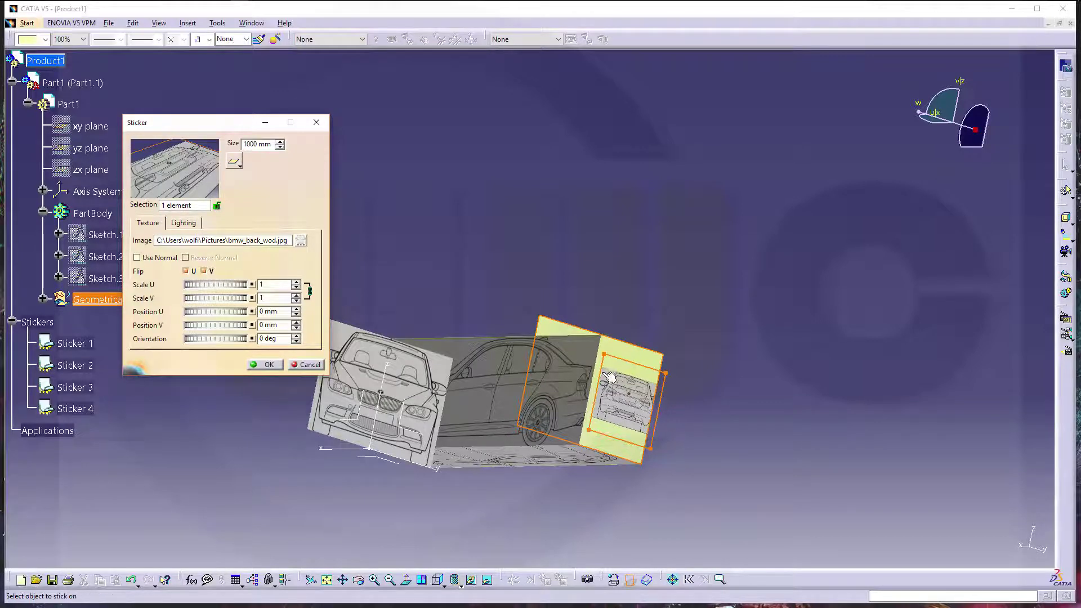
{"action": "left_click_drag", "start_coordinate": [609, 359], "coordinate": [555, 313]}
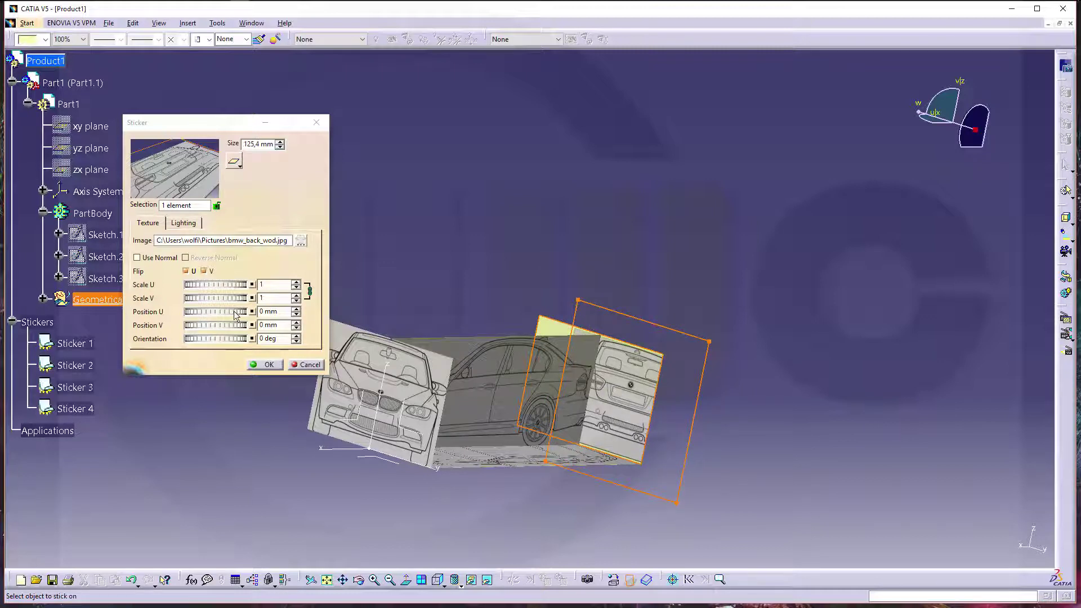
Shift the rear sticker to 264 mm along U and zoom in on the rear plane
{"action": "left_click_drag", "start_coordinate": [231, 312], "coordinate": [321, 326]}
{"action": "left_click_drag", "start_coordinate": [194, 313], "coordinate": [282, 311]}
{"action": "middle_click_drag", "start_coordinate": [746, 422], "coordinate": [514, 414]}
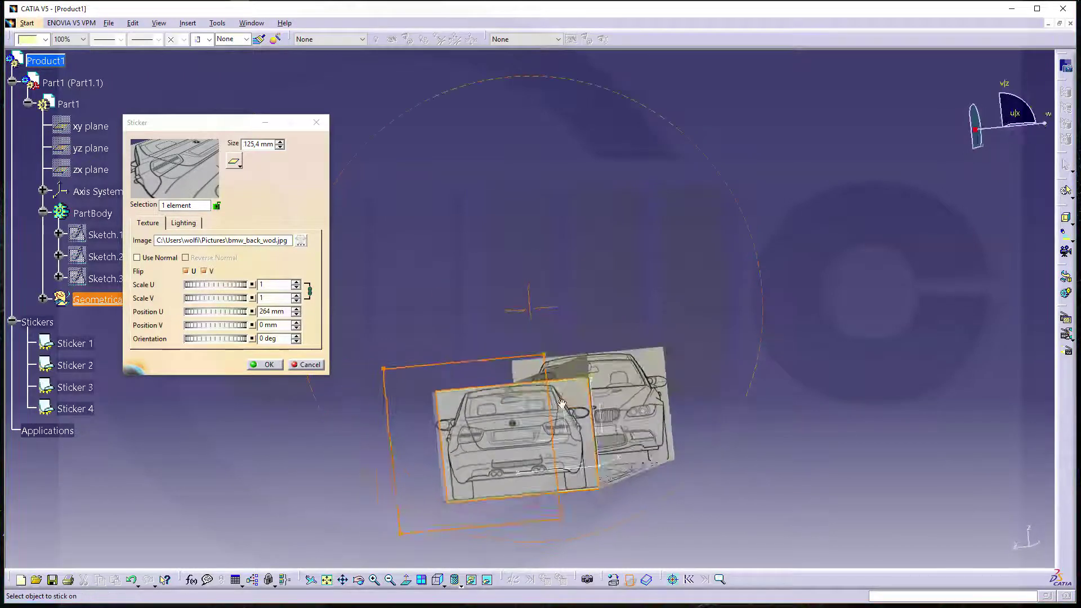
{"action": "middle_click_drag", "start_coordinate": [561, 401], "coordinate": [539, 241]}
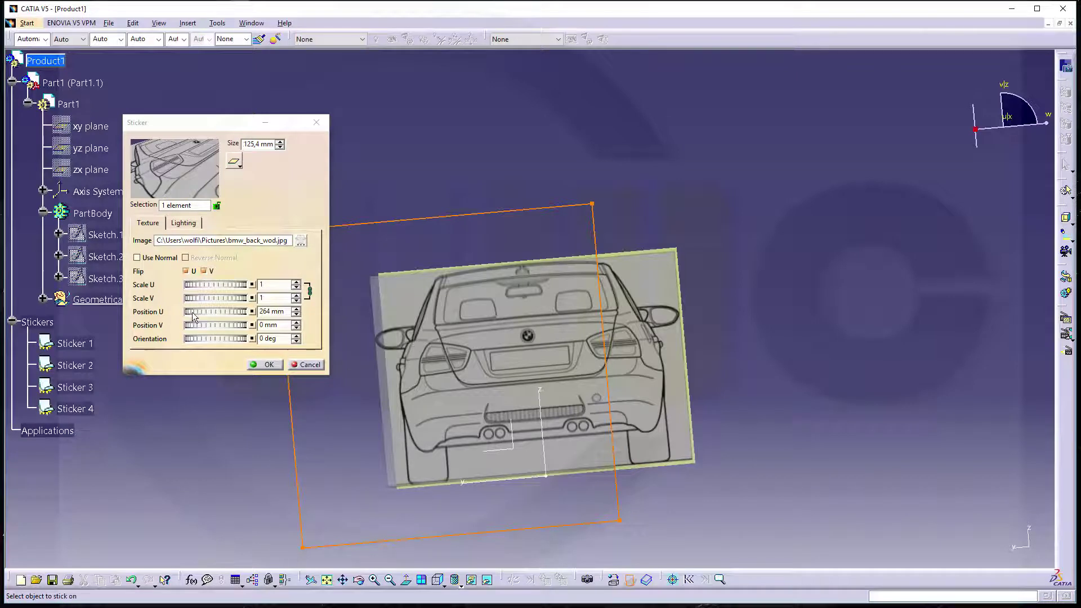
Nudge the rear sticker to 290,4 mm U, scale it 0,9725 by 1,033, and confirm
{"action": "left_click_drag", "start_coordinate": [196, 313], "coordinate": [226, 313]}
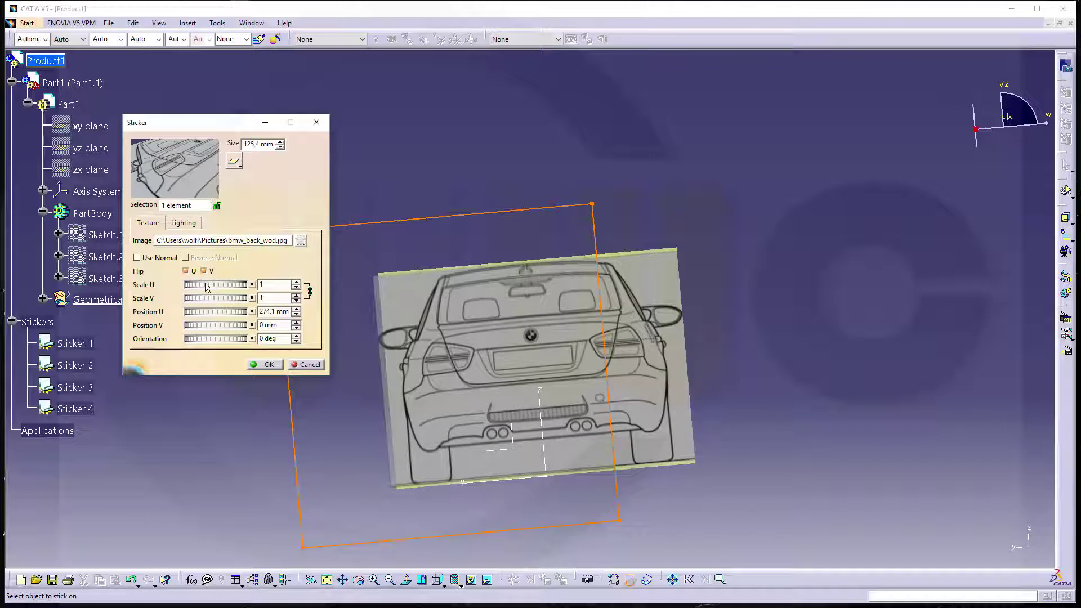
{"action": "left_click_drag", "start_coordinate": [213, 288], "coordinate": [237, 312]}
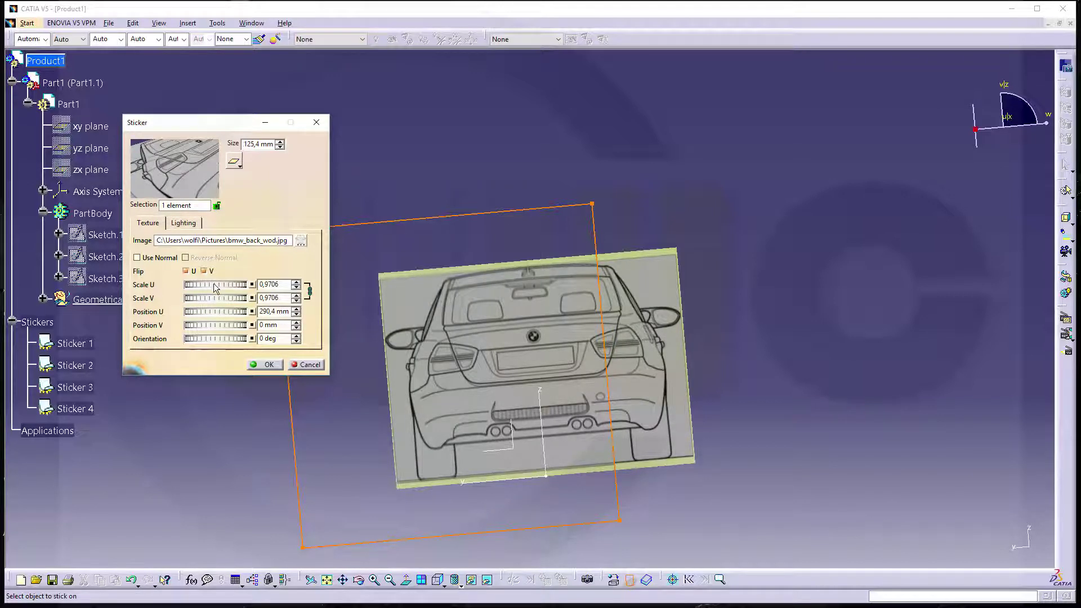
{"action": "left_click", "coordinate": [297, 288]}
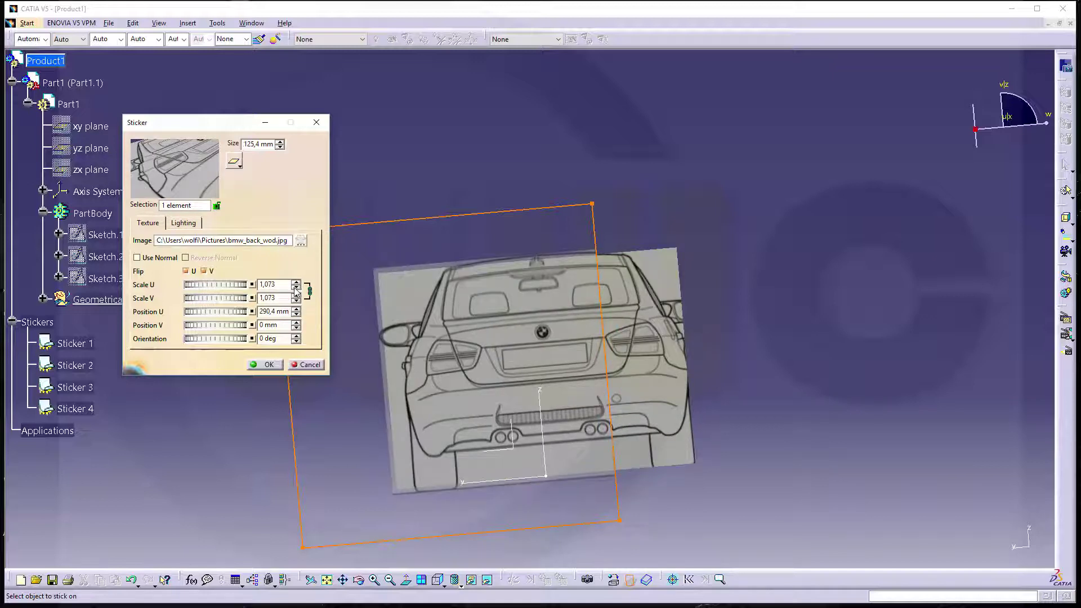
{"action": "left_click", "coordinate": [295, 289]}
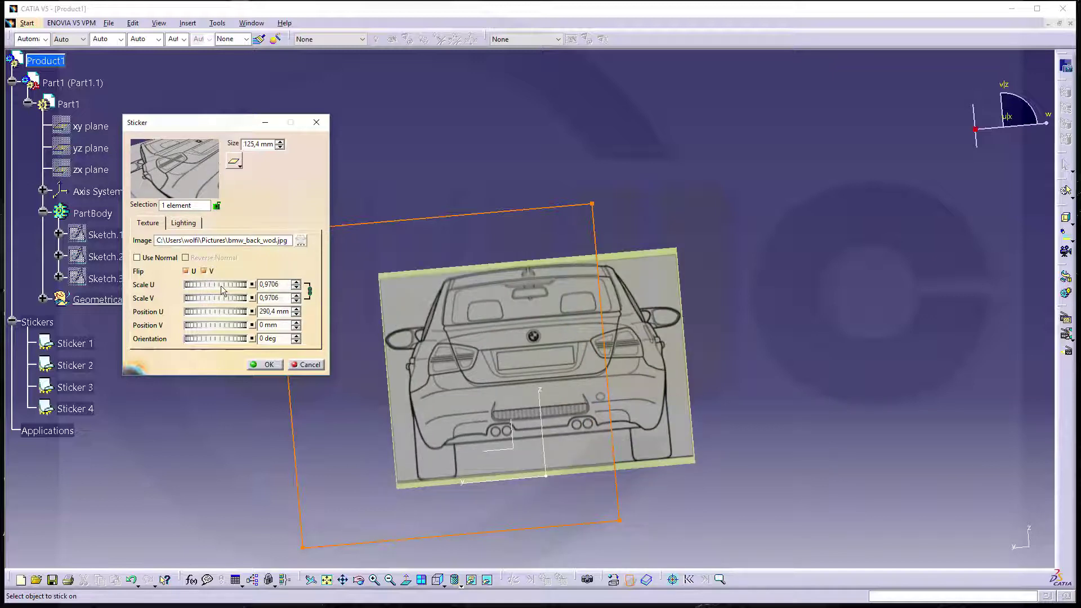
{"action": "left_click_drag", "start_coordinate": [220, 285], "coordinate": [223, 286]}
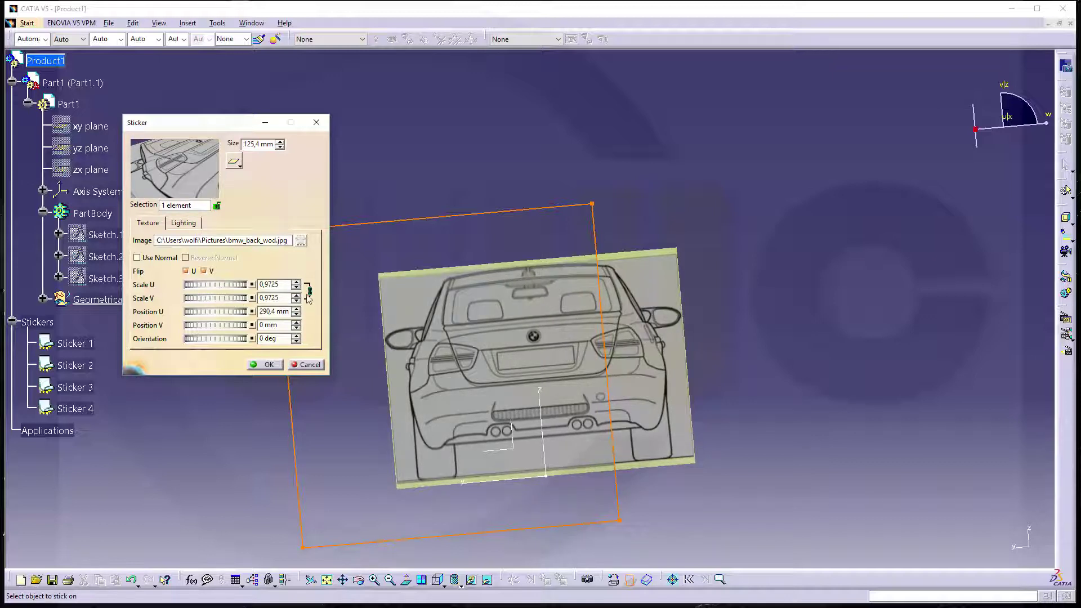
{"action": "left_click_drag", "start_coordinate": [217, 298], "coordinate": [237, 297]}
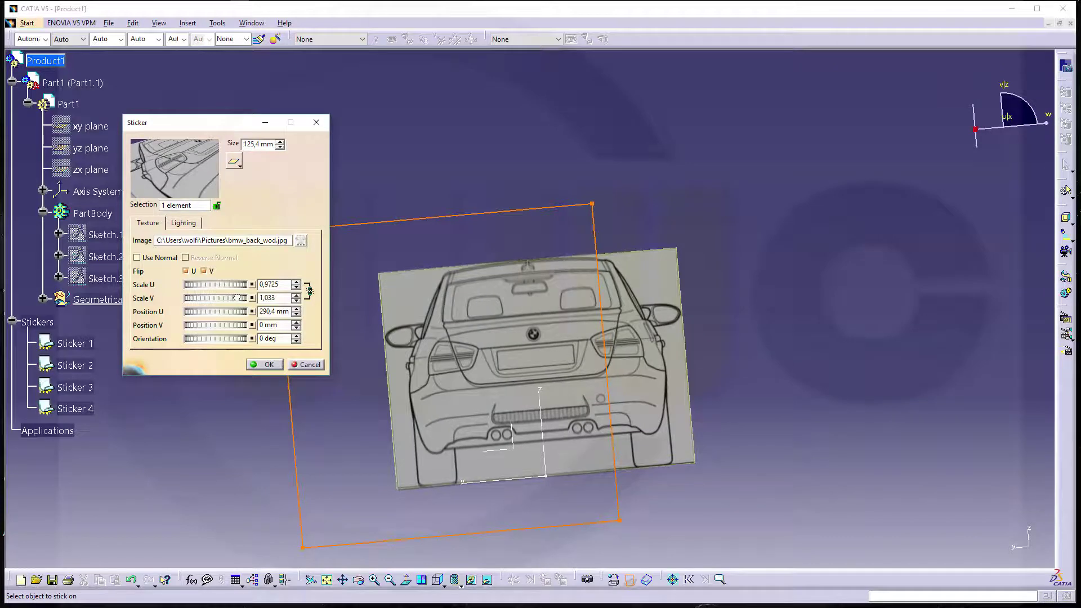
{"action": "left_click", "coordinate": [268, 365]}
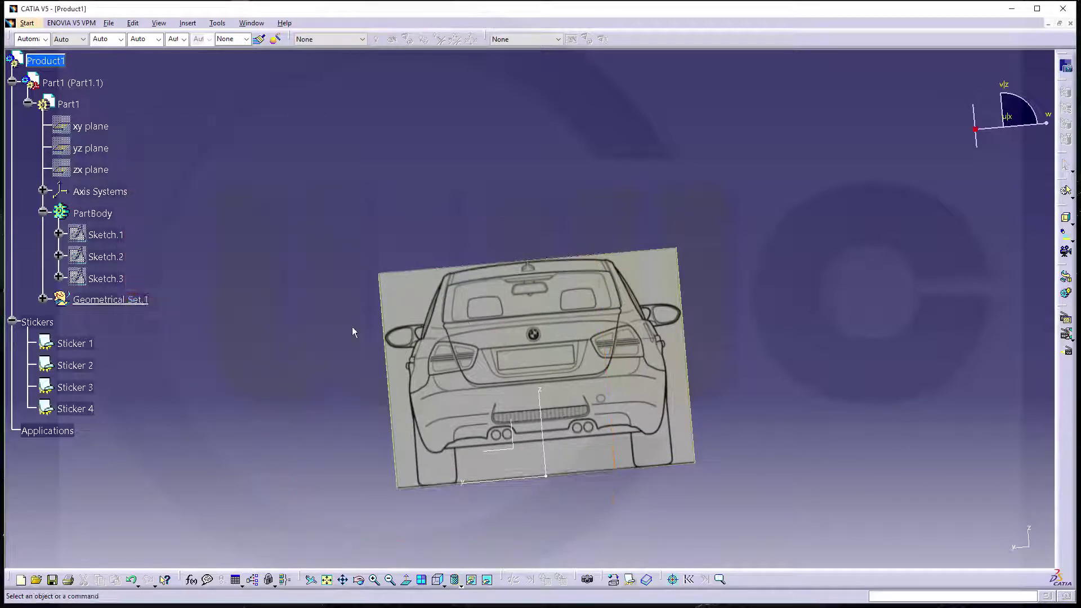
{"action": "middle_click_drag", "start_coordinate": [683, 313], "coordinate": [633, 459]}
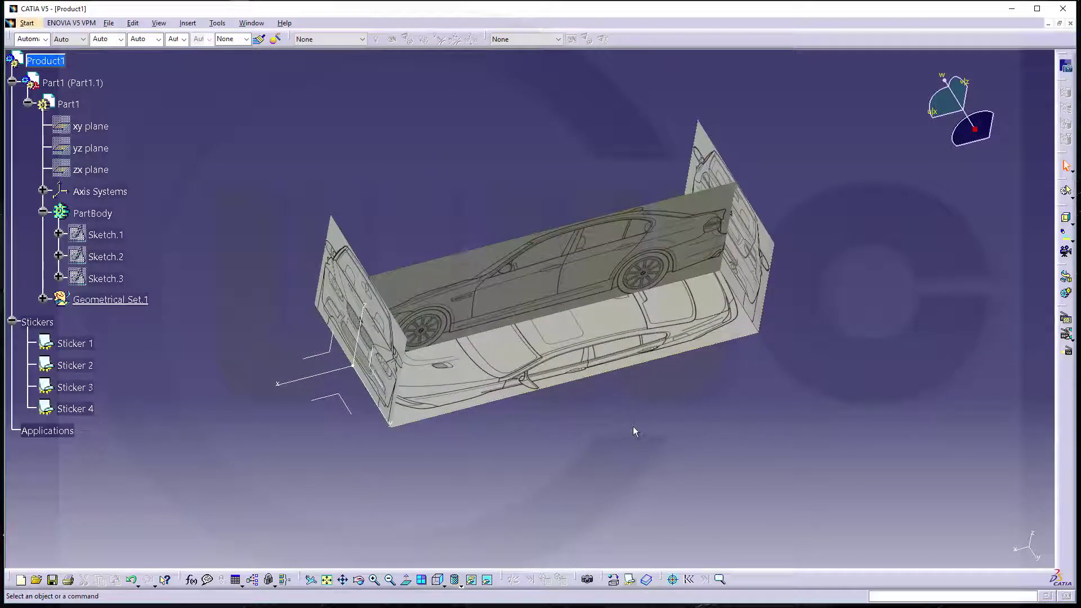